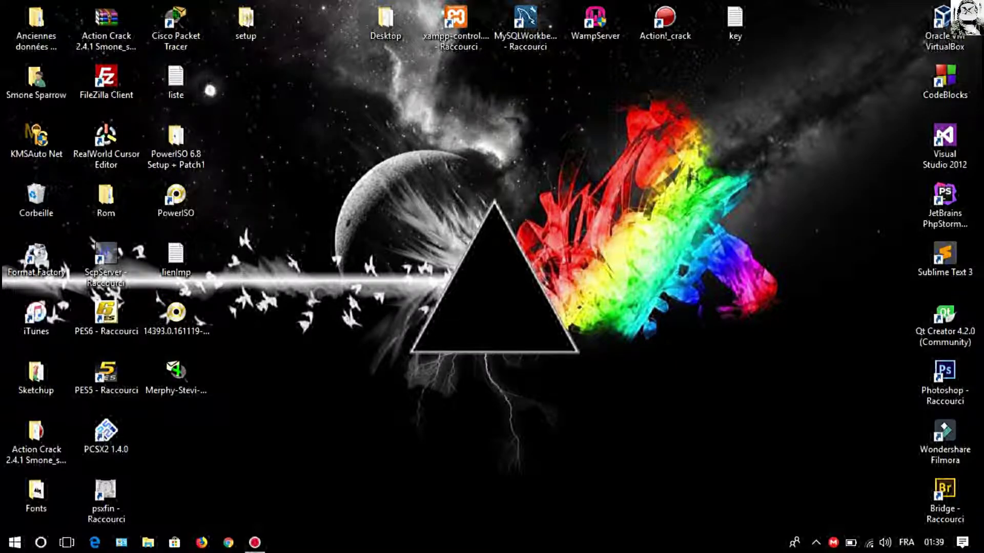
Open Oracle VM VirtualBox and begin a new virtual machine named ubuntu_test
click(944, 28)
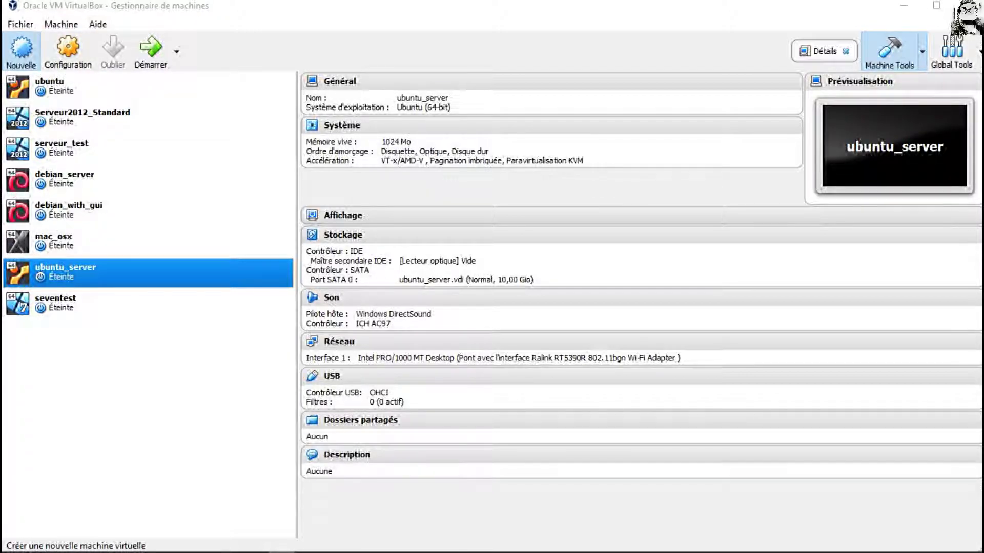
click(21, 50)
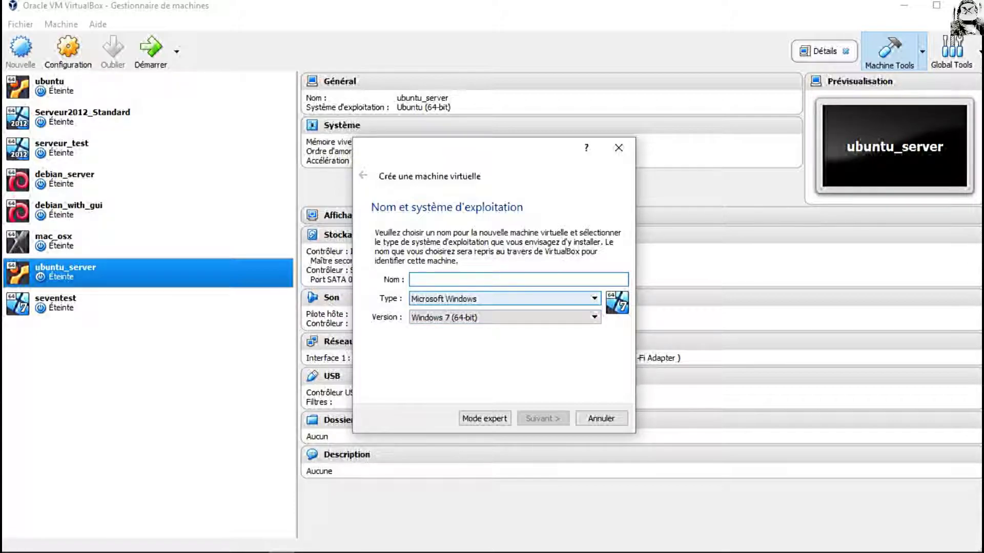
text(u)
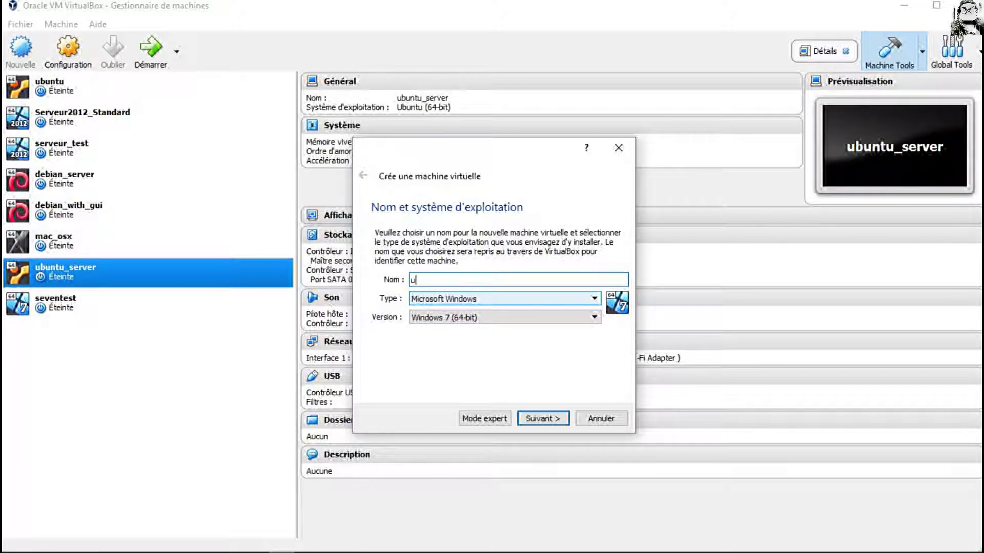
text(bu)
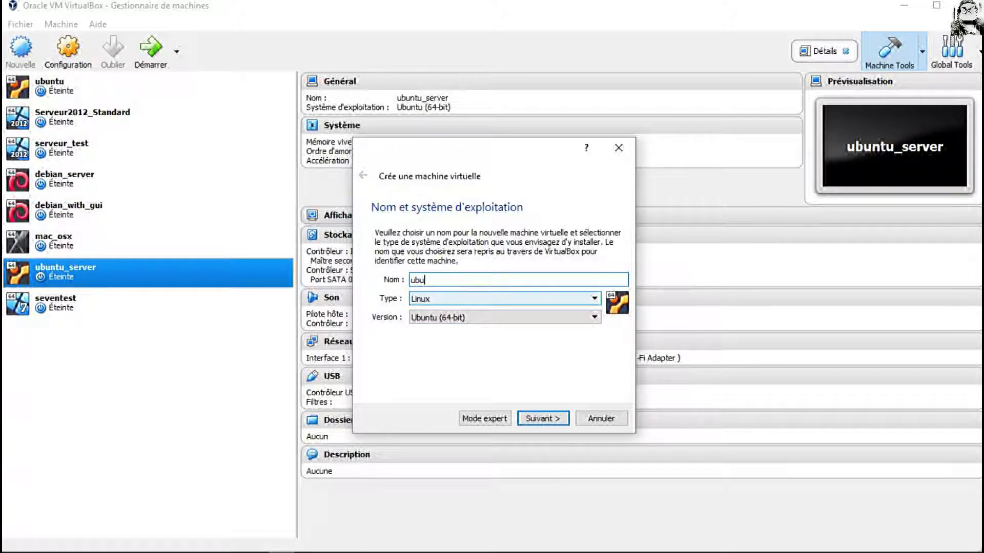
text(ntu_test)
Set the new machine's type to Linux and version to Ubuntu (64-bit), and continue to the memory size
click(544, 299)
key(Up)
key(Up)
key(Up)
key(Up)
key(Return)
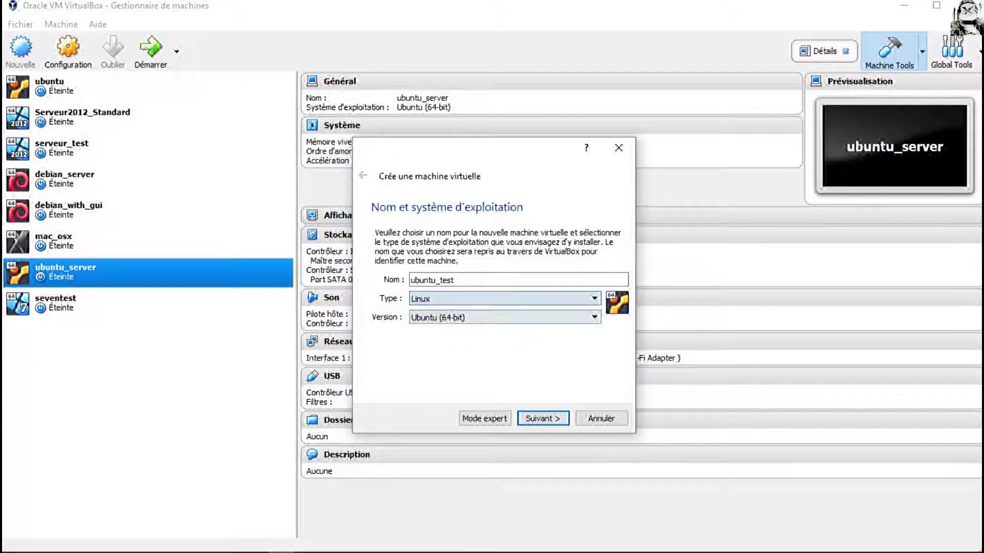
key(Tab)
key(alt+Down)
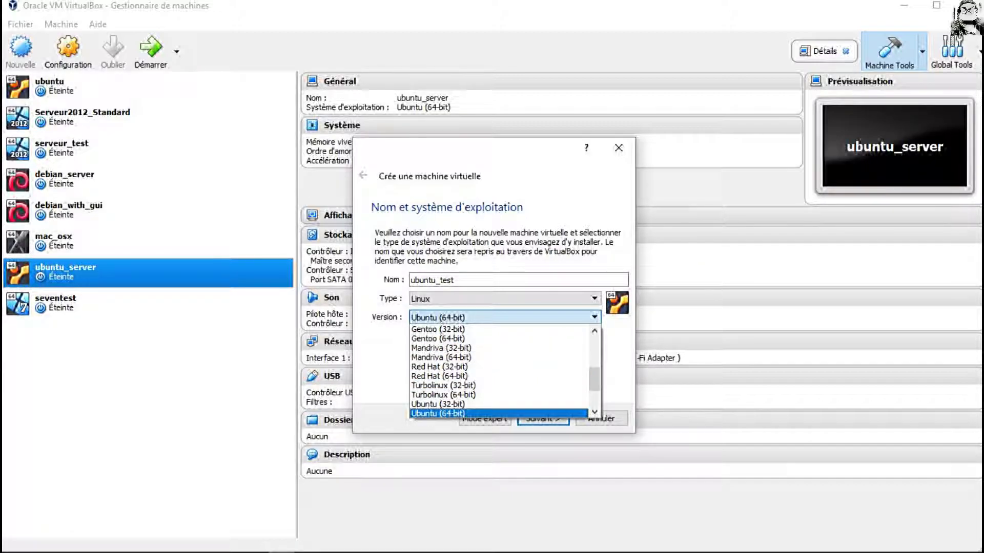
click(438, 413)
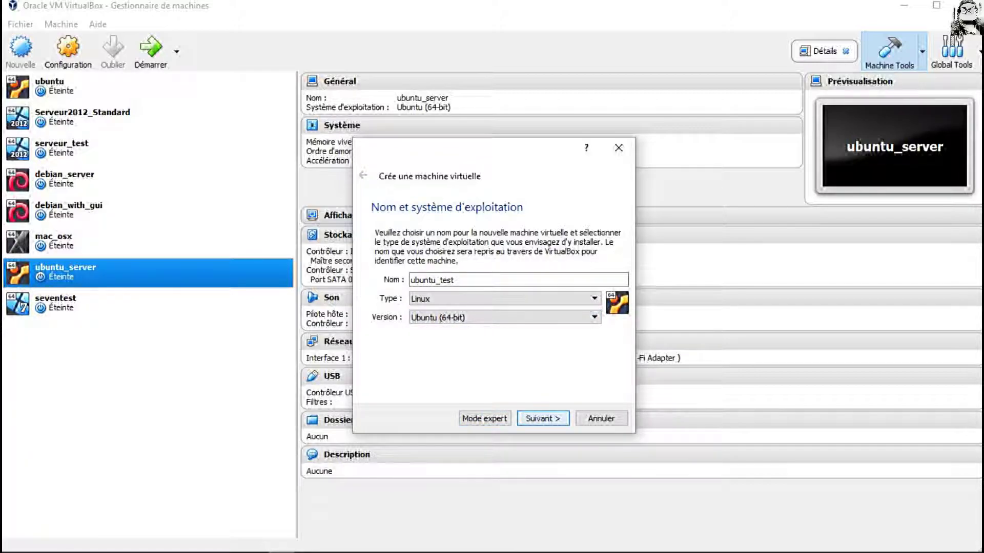
key(Return)
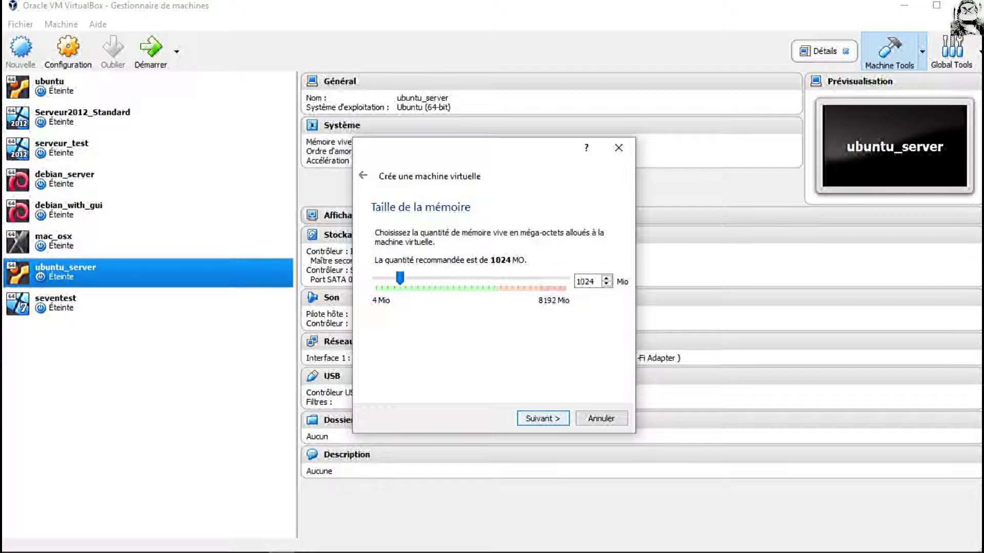
Accept 1024 MB of memory and create the machine with a dynamically allocated 10 GB VDI disk named ubuntu_test
key(Return)
key(Return)
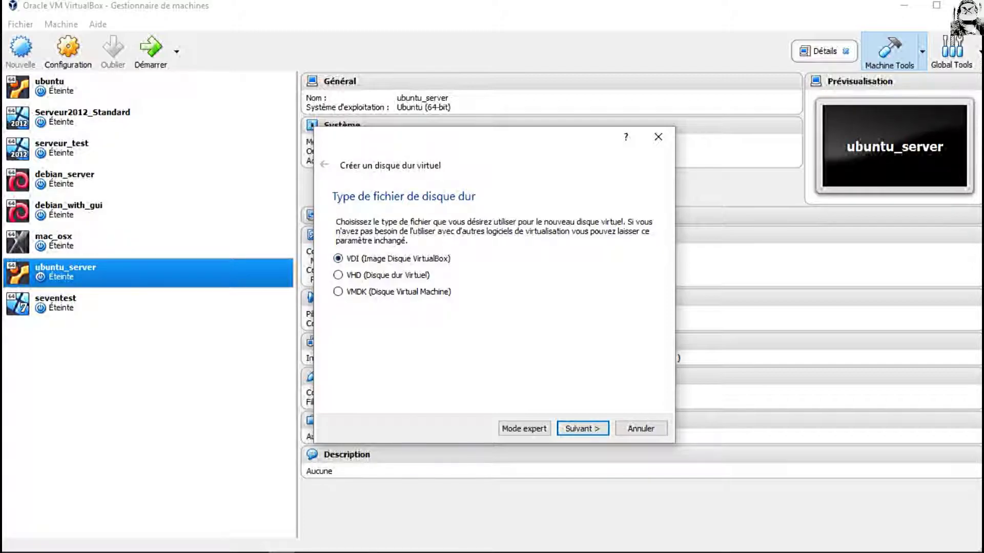
key(Return)
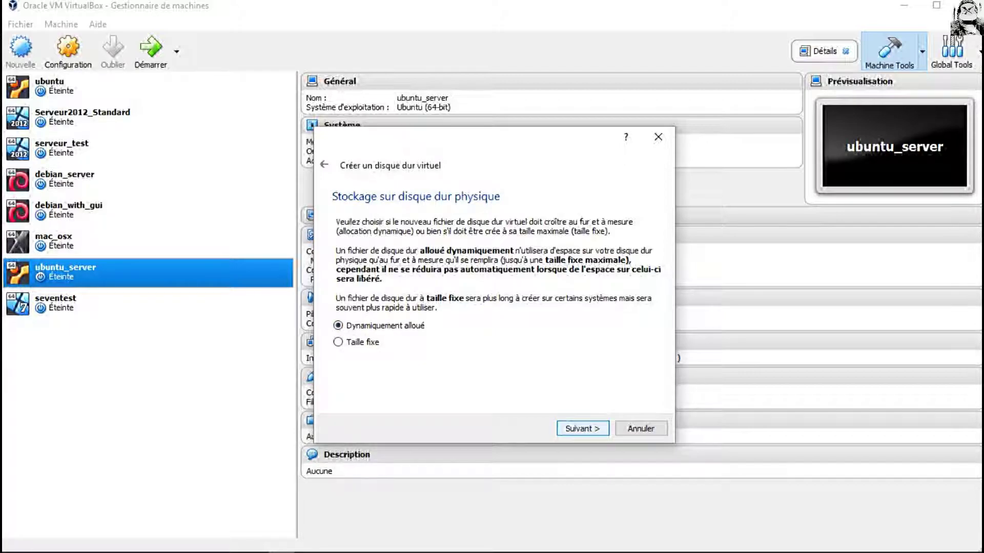
key(Return)
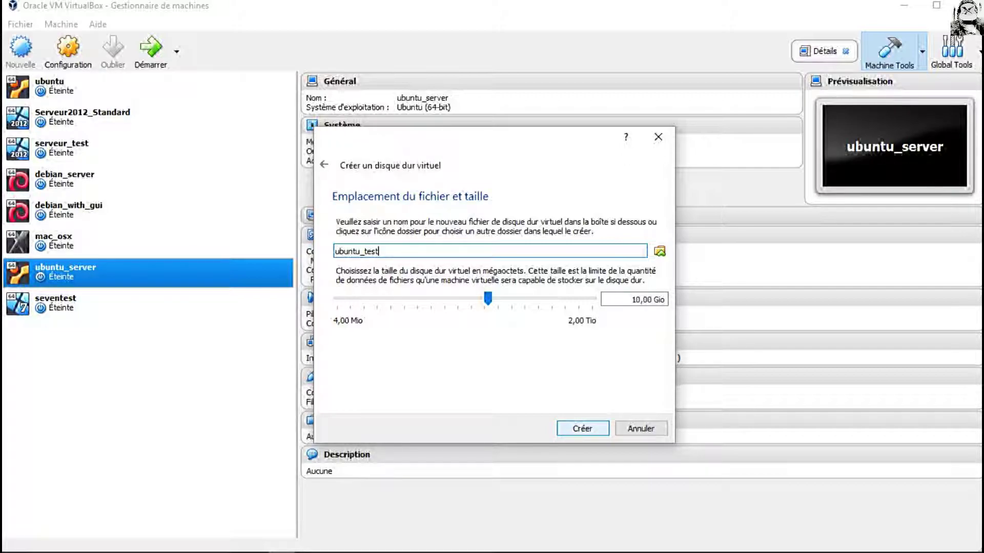
key(Return)
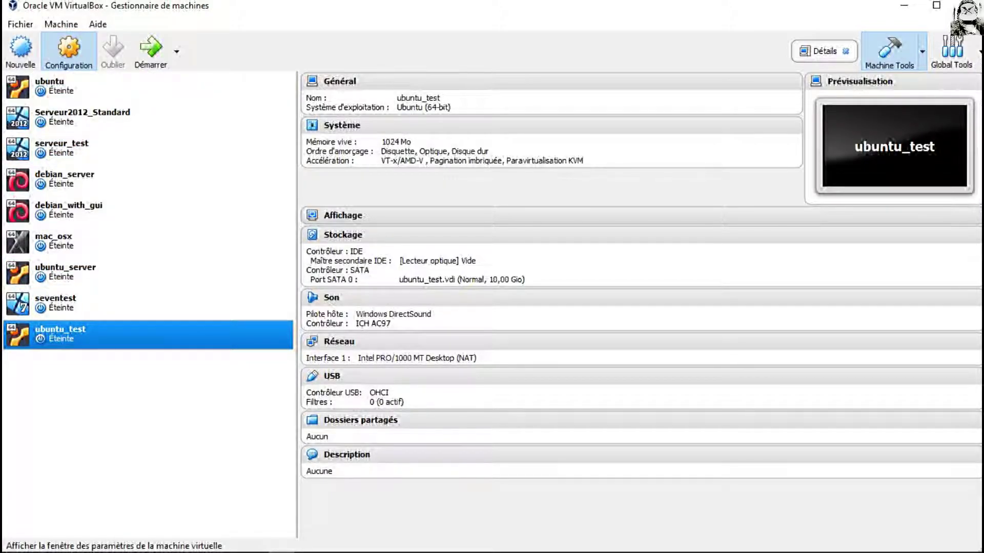
In the ubuntu_test settings, set network adapter 1 to bridged access (Accès par pont)
click(68, 50)
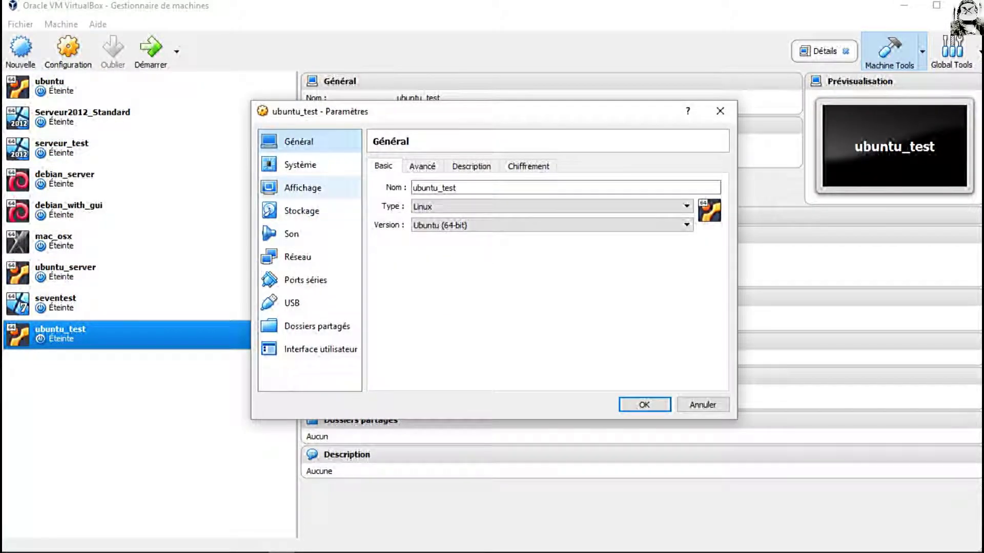
click(297, 257)
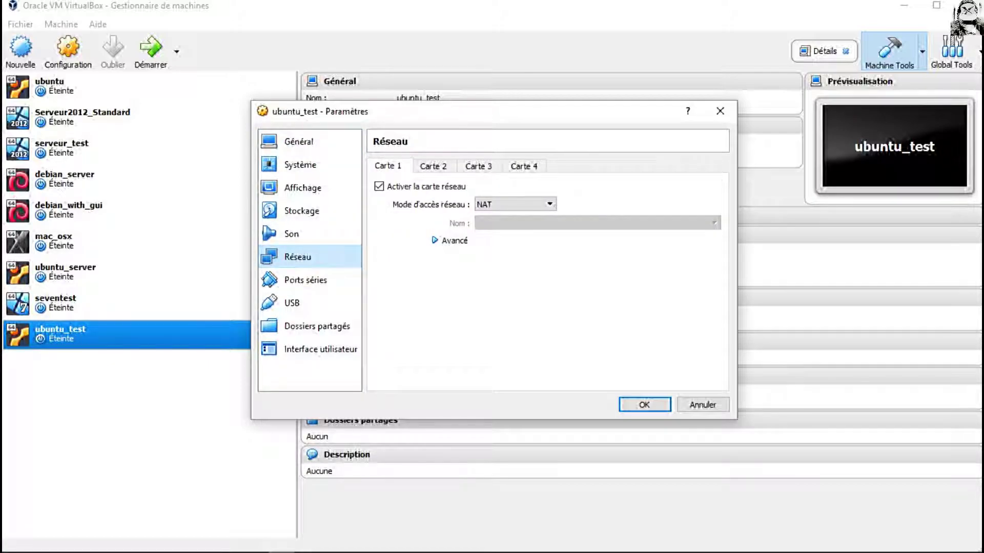
click(513, 205)
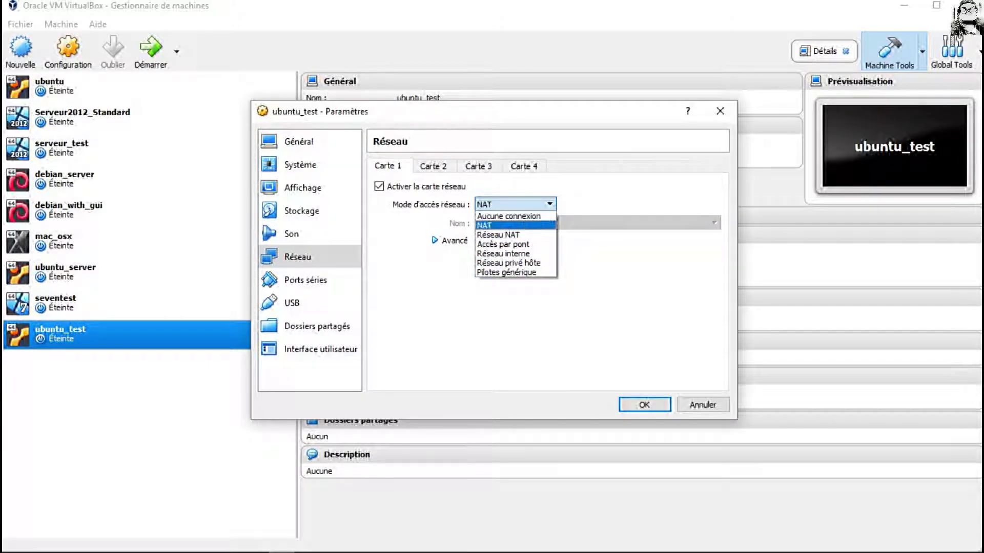
click(503, 244)
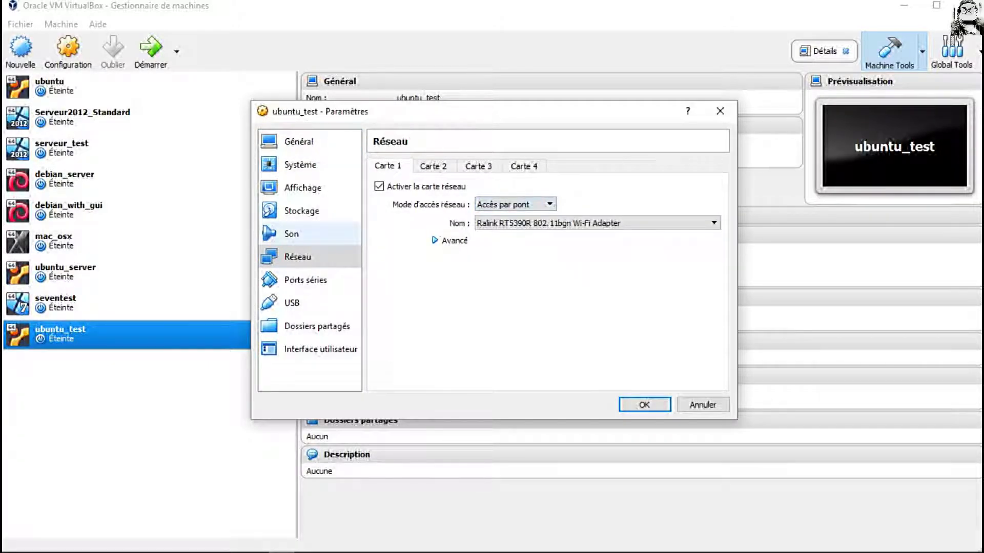
Browse for a virtual optical disk file for the empty IDE drive in the machine's storage settings
click(301, 211)
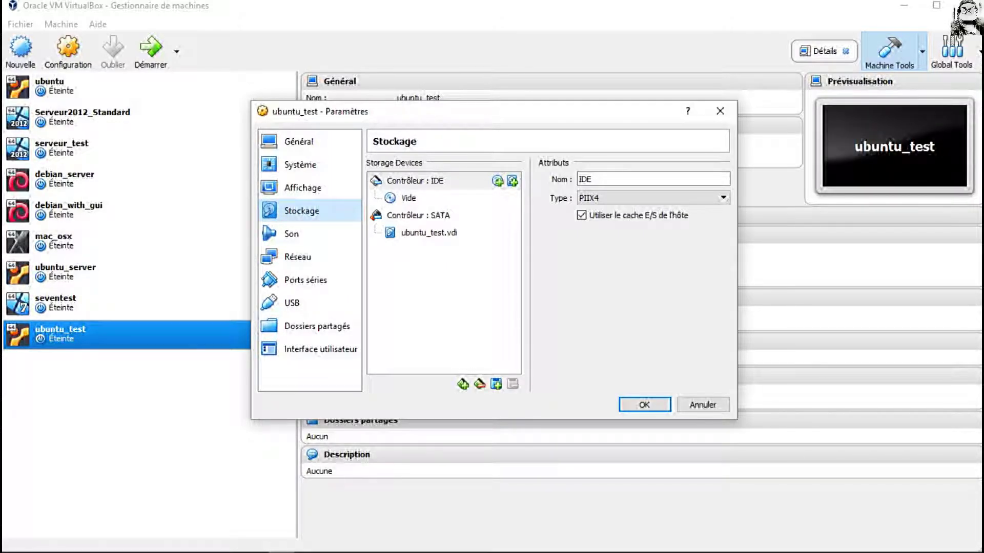
click(409, 198)
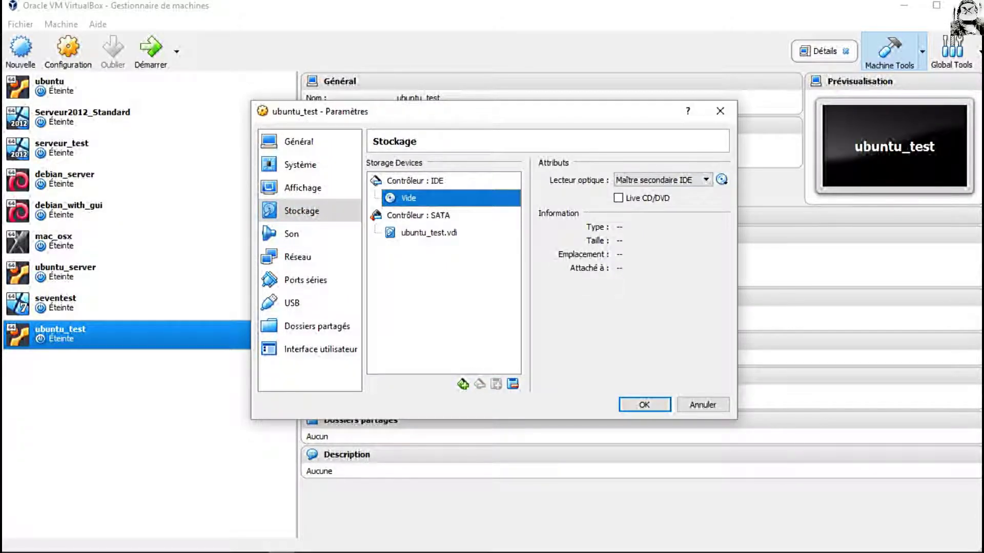
click(721, 180)
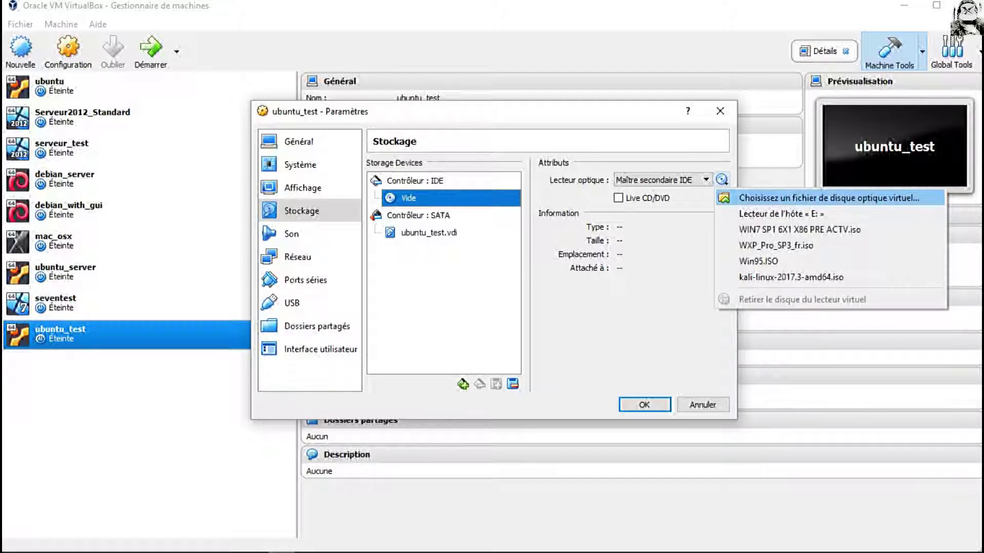
click(829, 199)
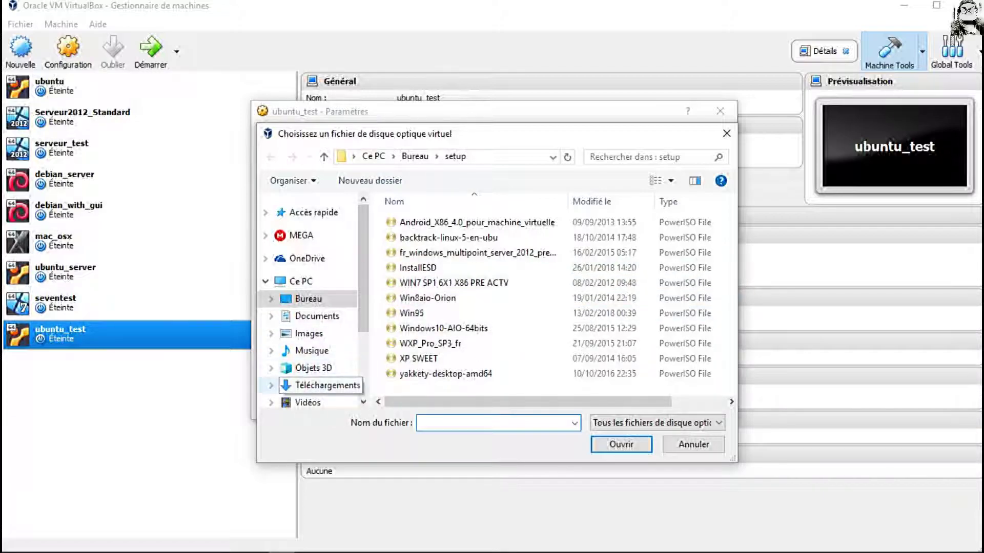
Attach the ubuntu-16-04-64-bit image from M:\Cours\AFI-UE\setup linux to the optical drive and save the machine's settings
scroll(310, 363, down, 2)
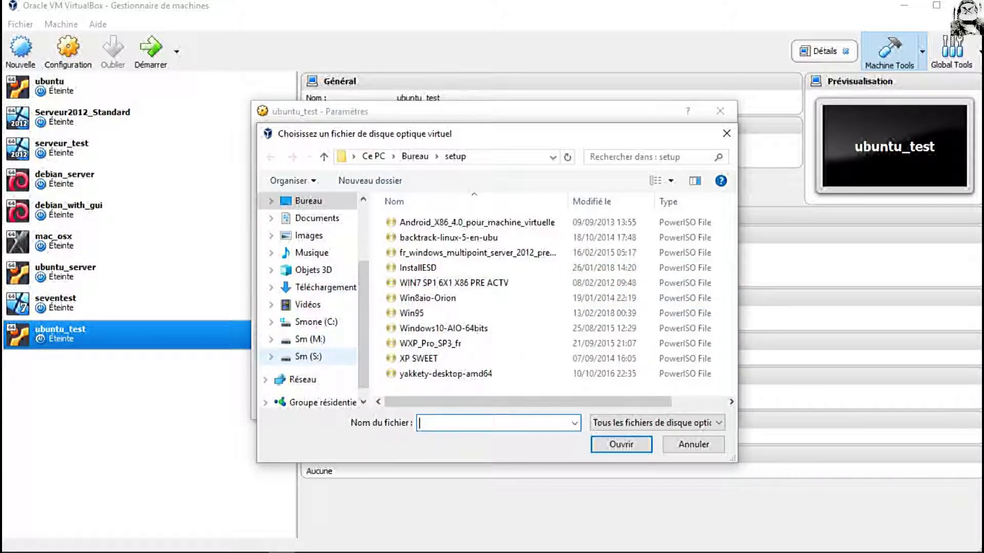
scroll(310, 354, up, 2)
scroll(310, 350, down, 1)
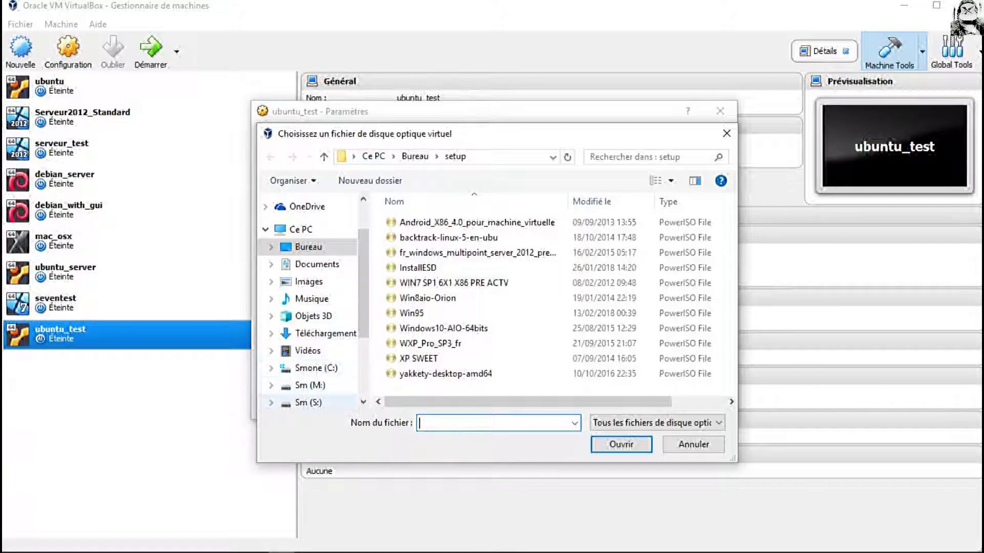
click(310, 385)
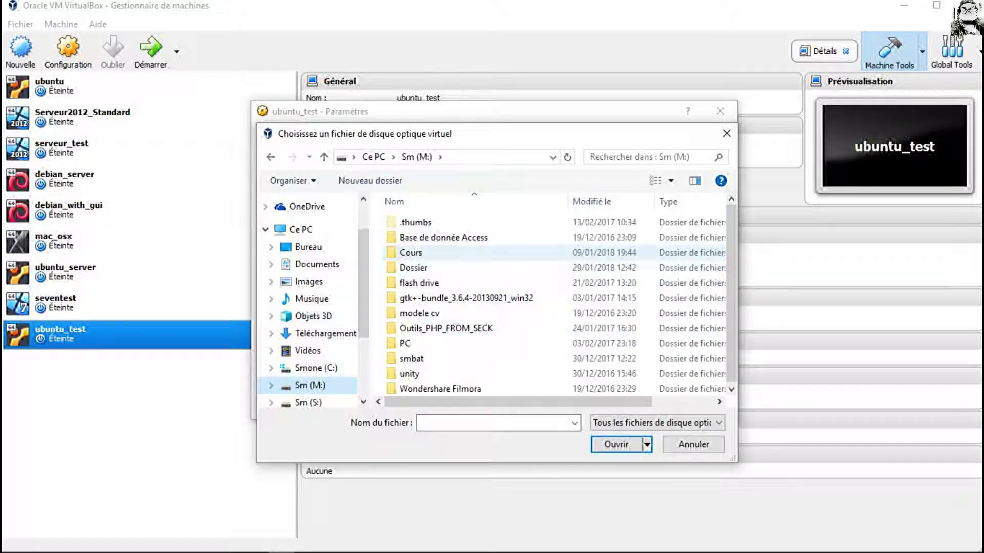
double_click(412, 252)
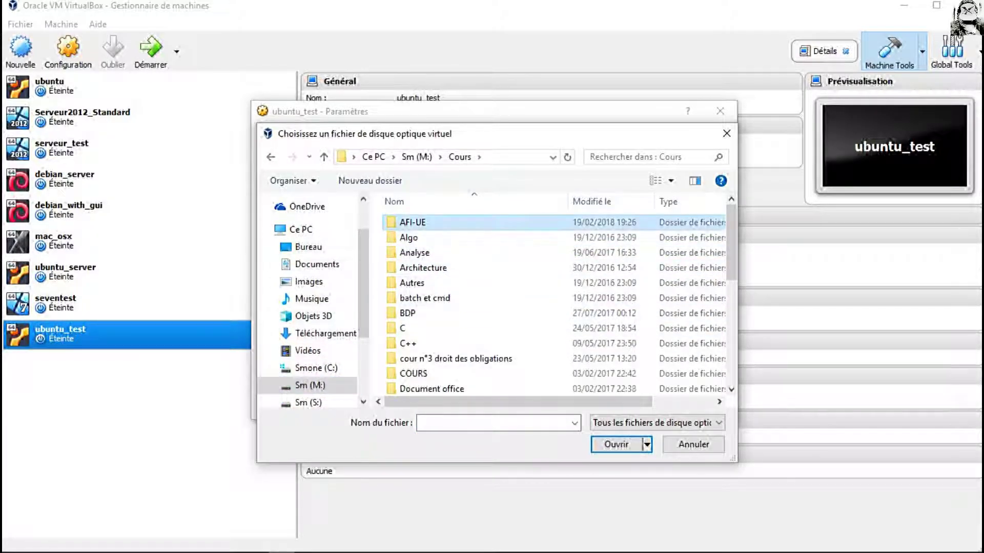
double_click(413, 222)
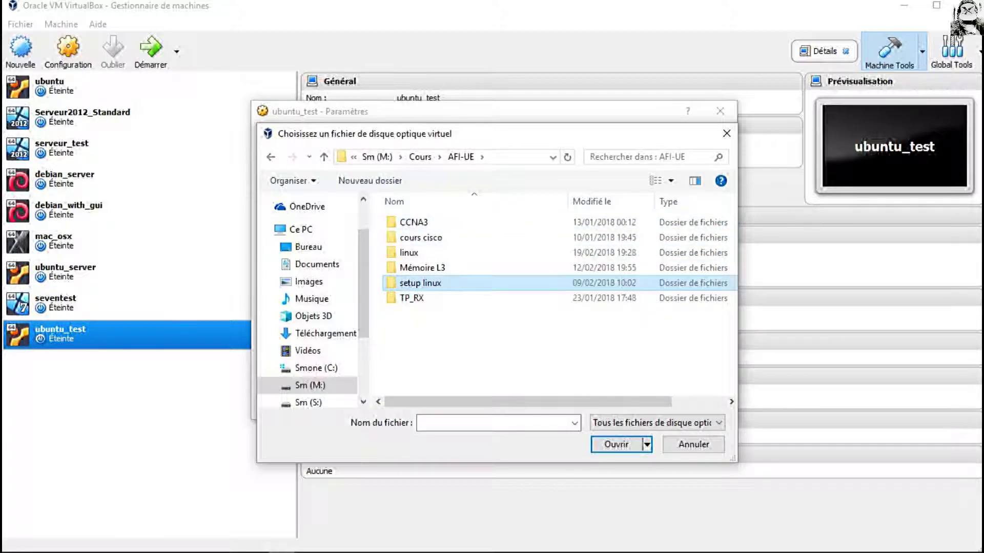
double_click(420, 283)
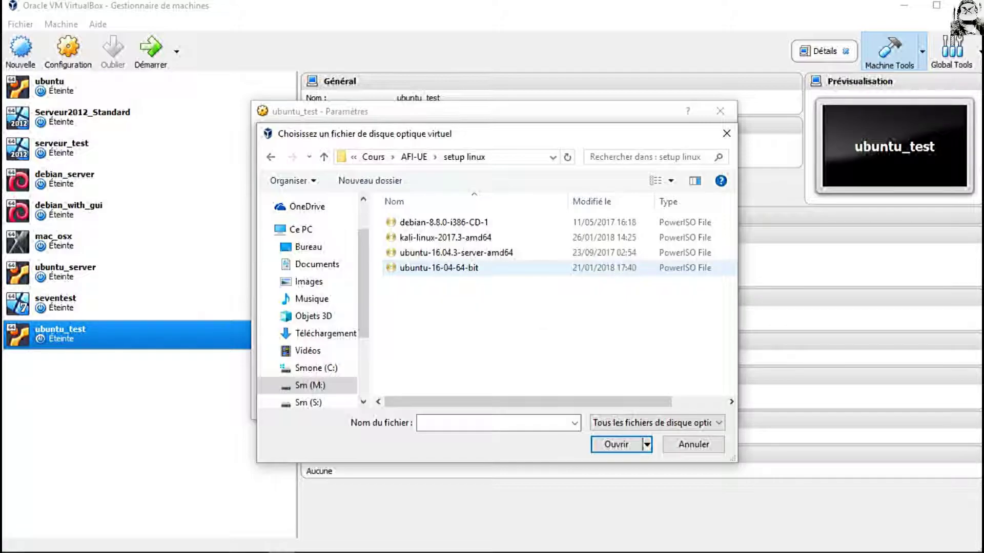
click(439, 268)
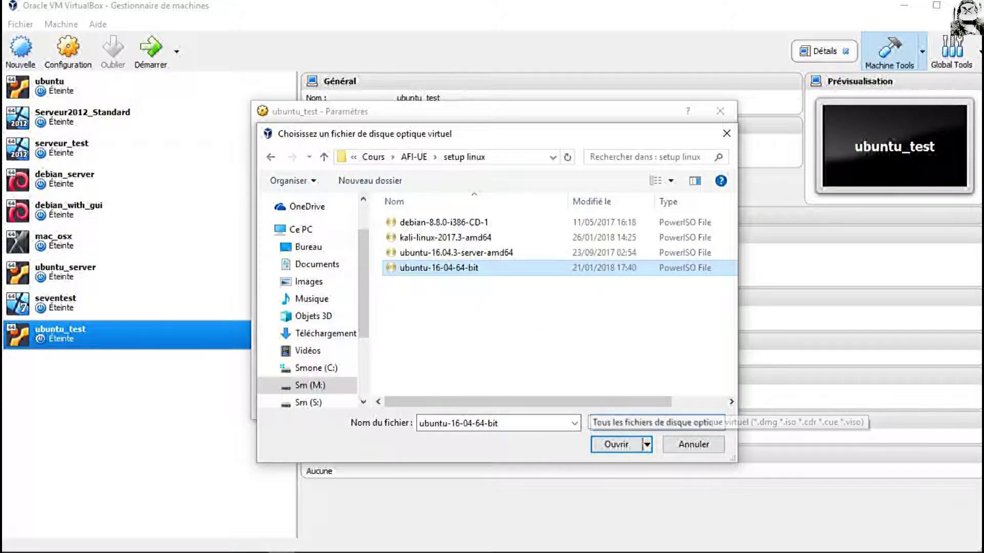
key(Return)
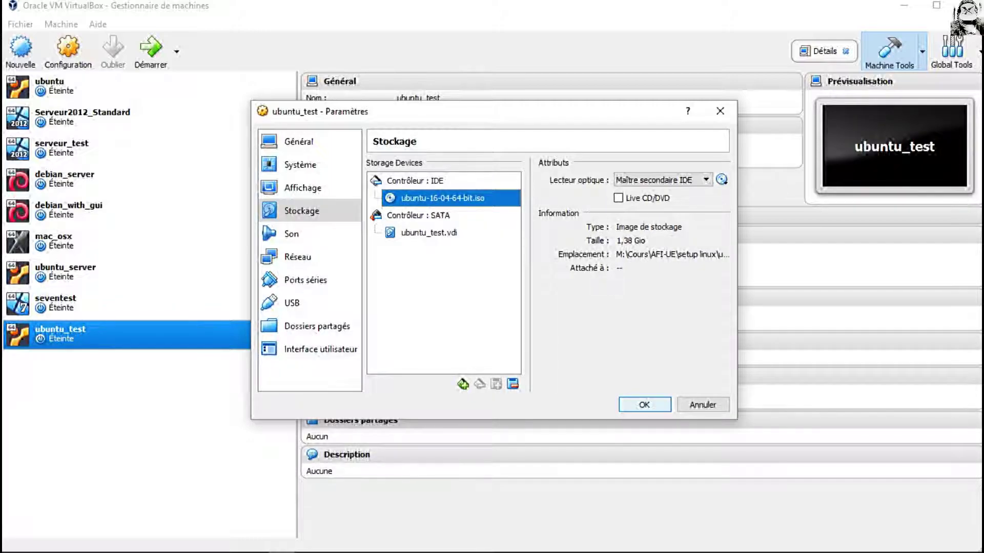
key(Return)
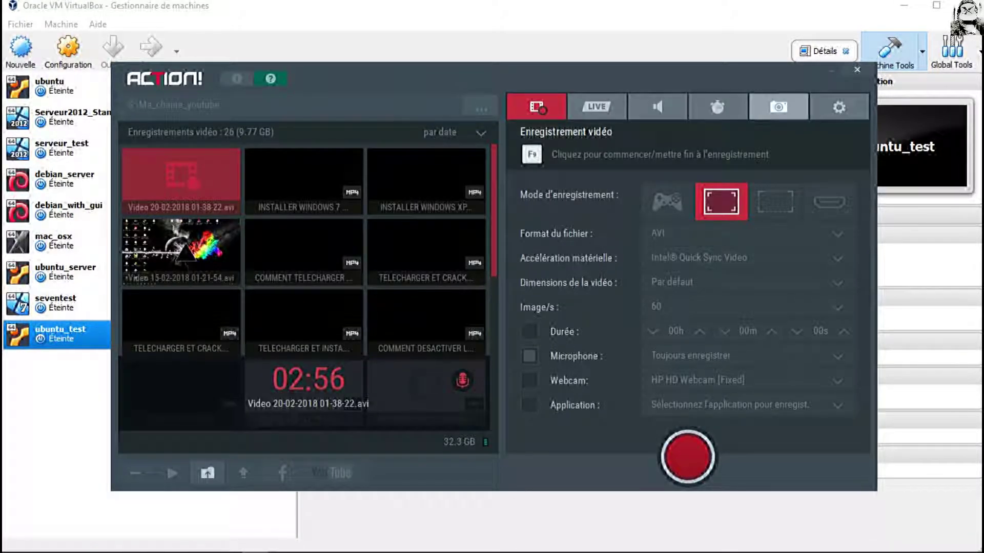
Dismiss the screen recorder window and start the ubuntu_test virtual machine
click(814, 70)
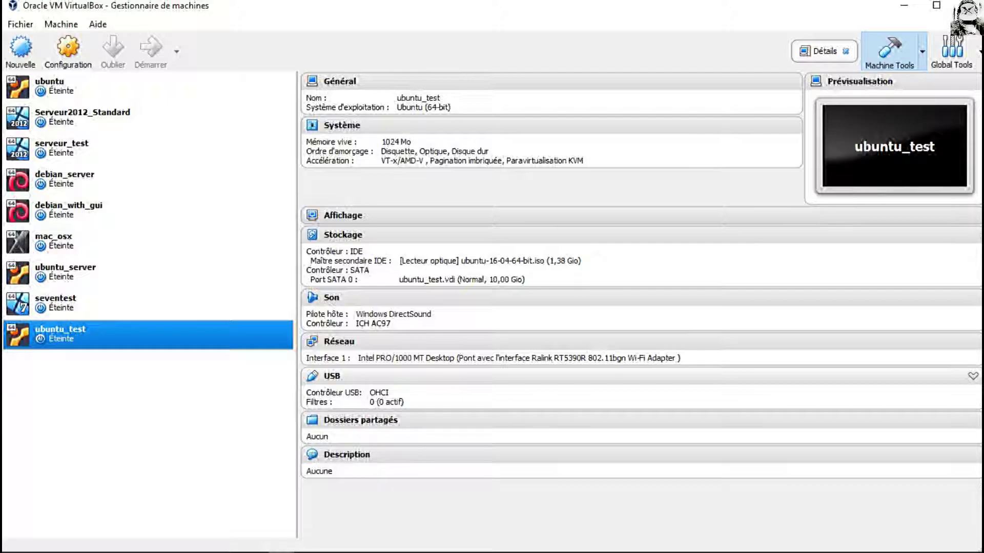
key(Return)
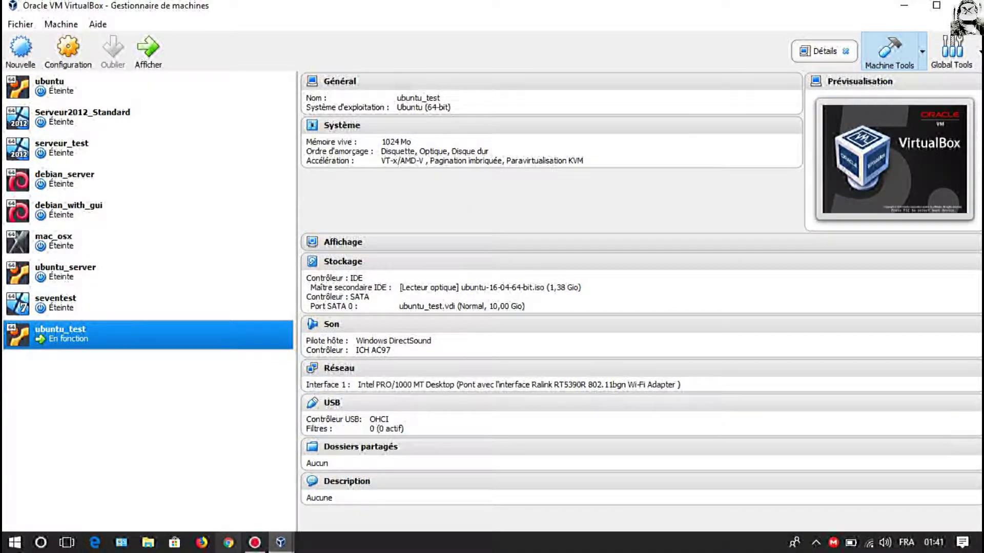
Bring the running ubuntu_test window to the front, move it toward the screen's upper-left area and widen it
mouse_move(281, 542)
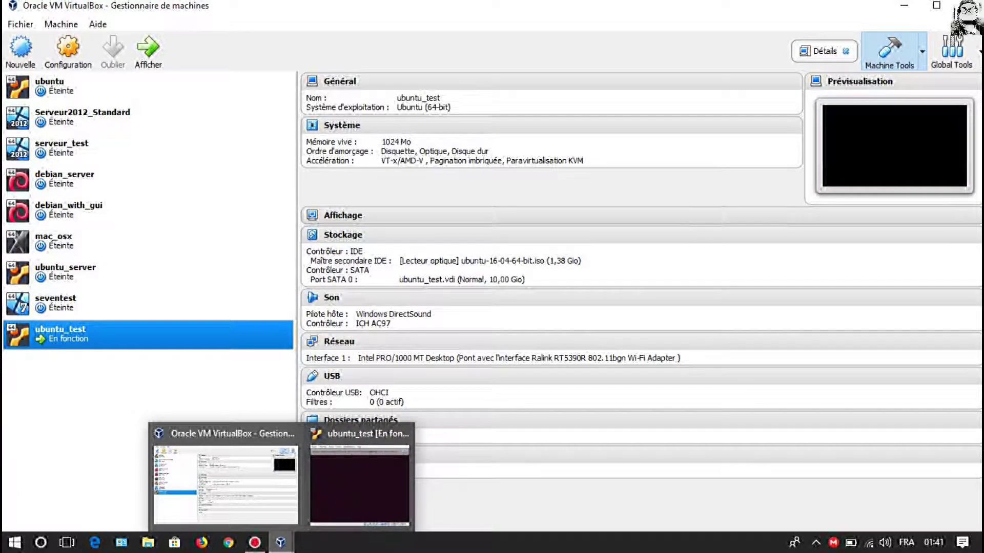
click(359, 481)
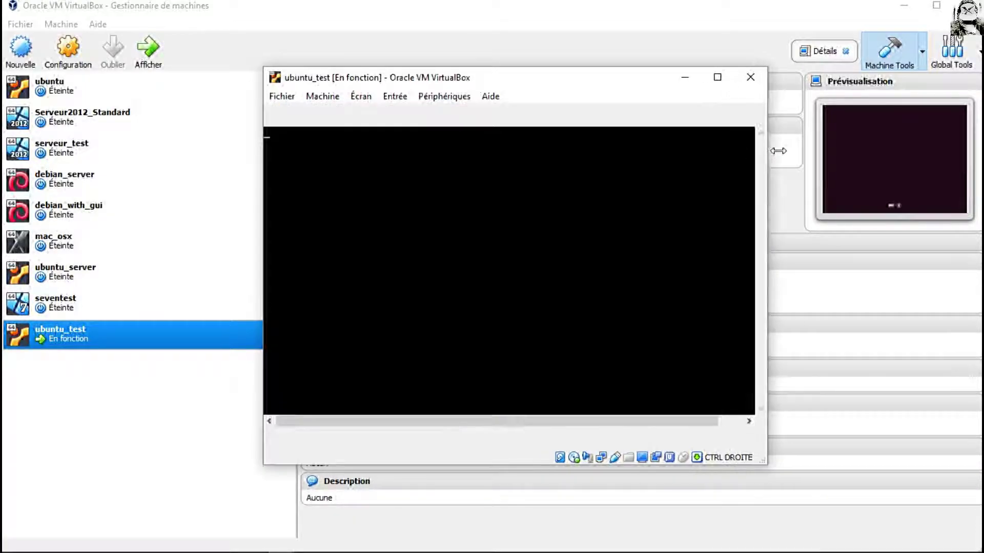
drag(564, 82, 388, 34)
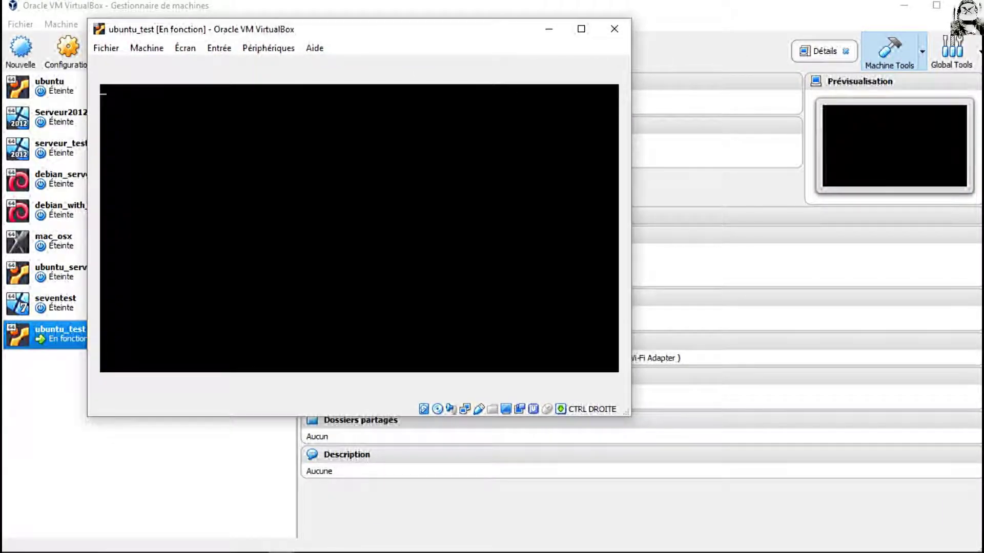
drag(631, 311, 796, 311)
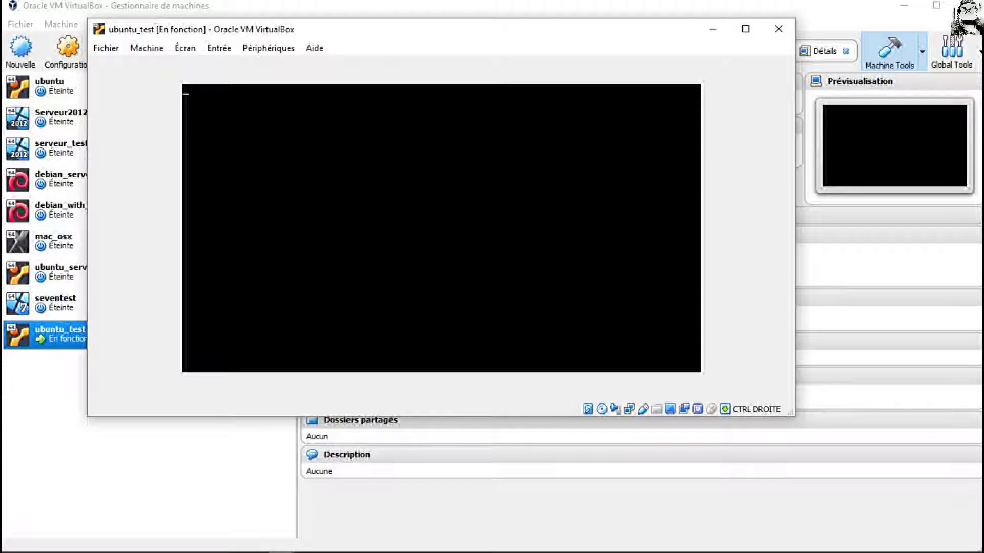
Make the virtual machine window taller and start the Ubuntu installation with Français as the installer language
drag(485, 416, 485, 457)
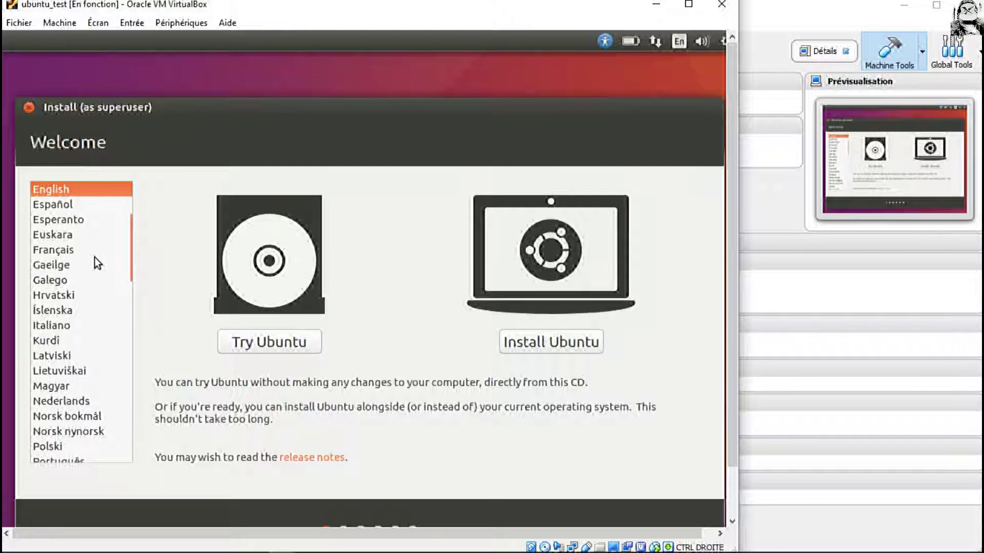
click(54, 250)
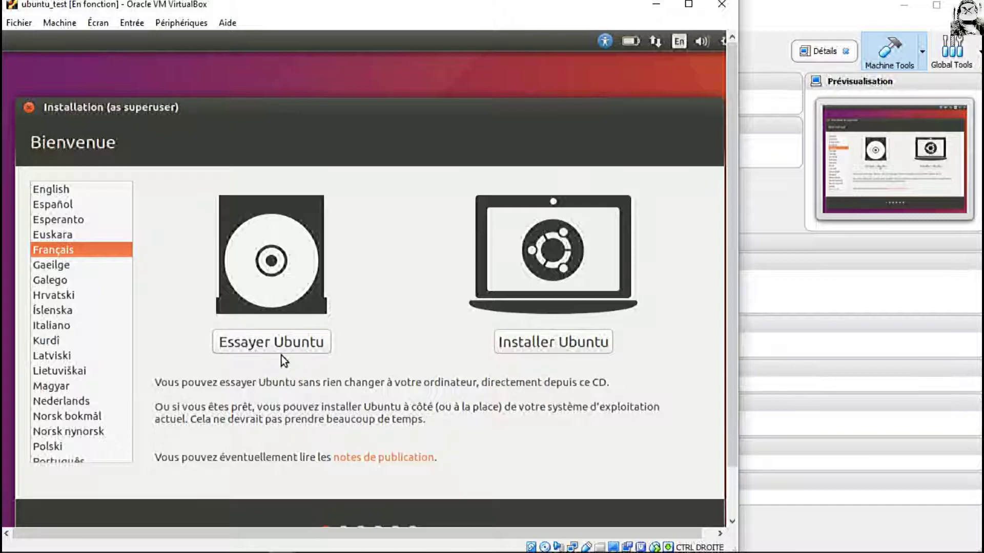
click(558, 343)
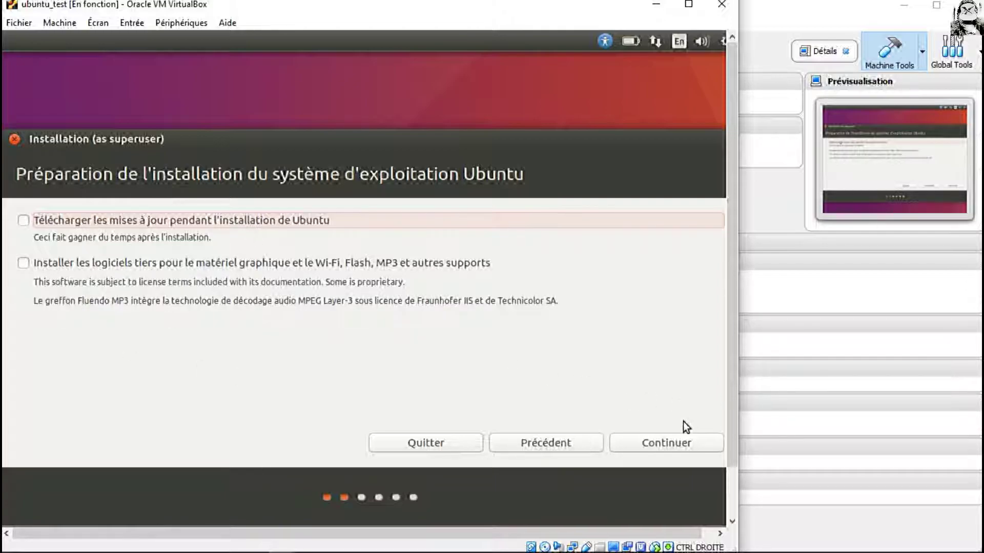
Continue without downloading updates or installing third-party software, and choose "Autre chose" as the installation type
click(645, 442)
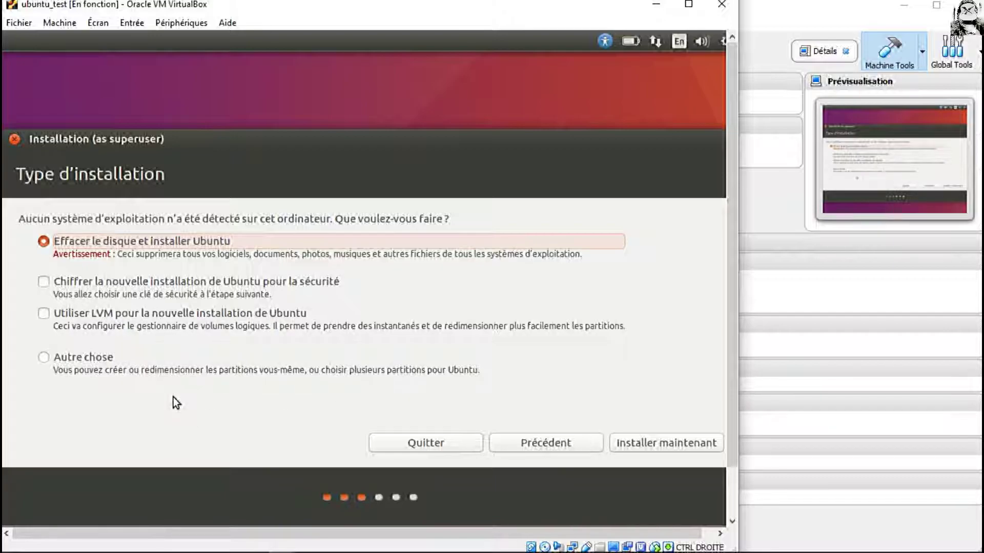
click(43, 358)
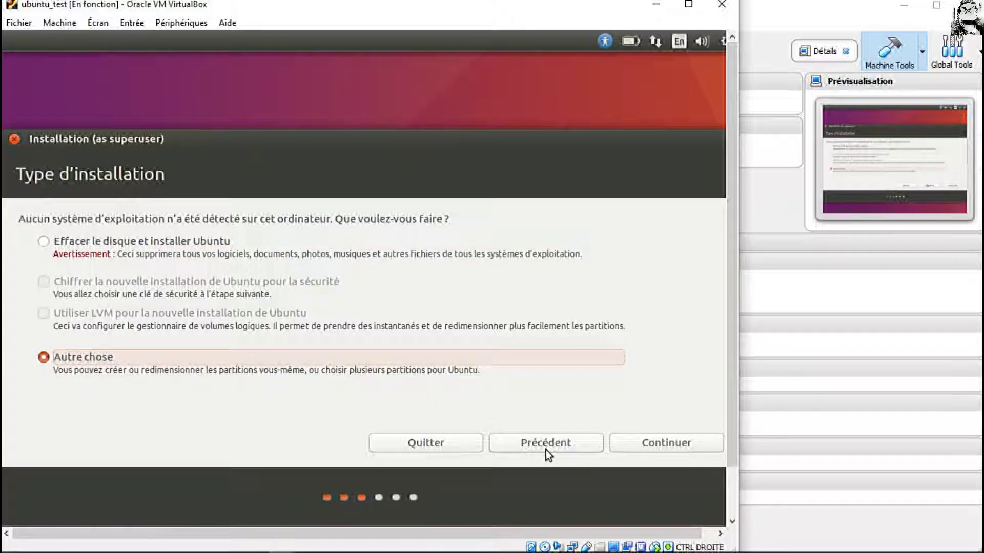
click(659, 447)
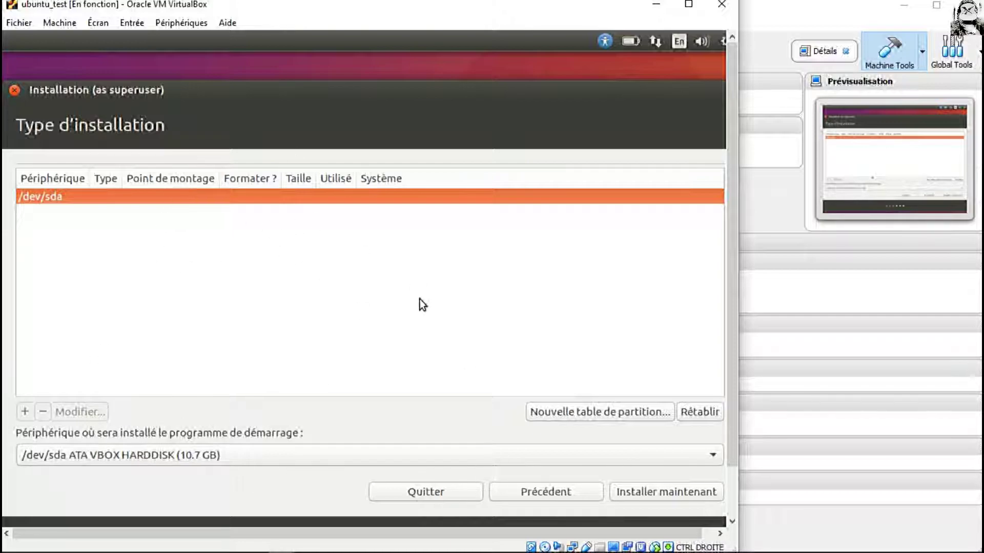
Create a new partition table on /dev/sda and add a 2048 MB logical swap partition at the beginning of the free space
click(557, 414)
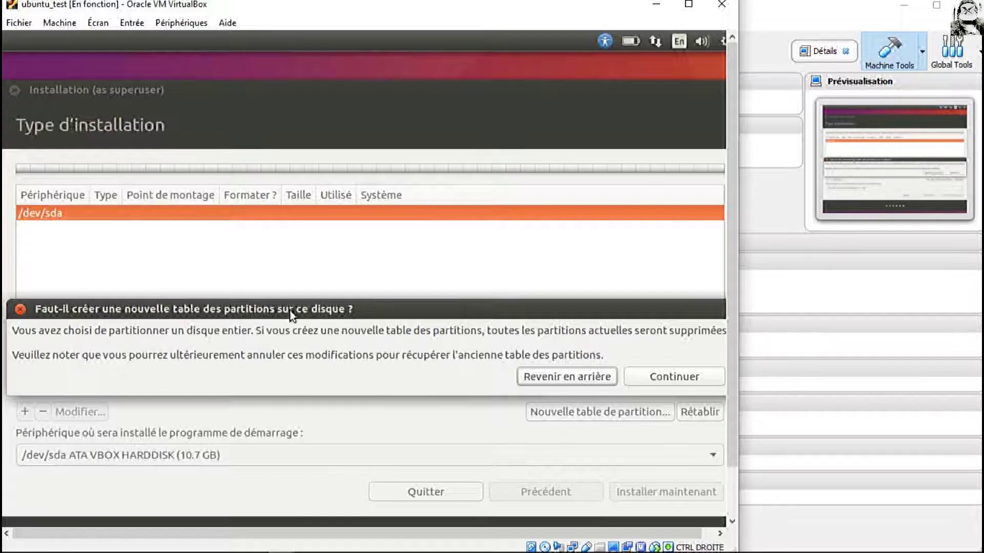
click(678, 381)
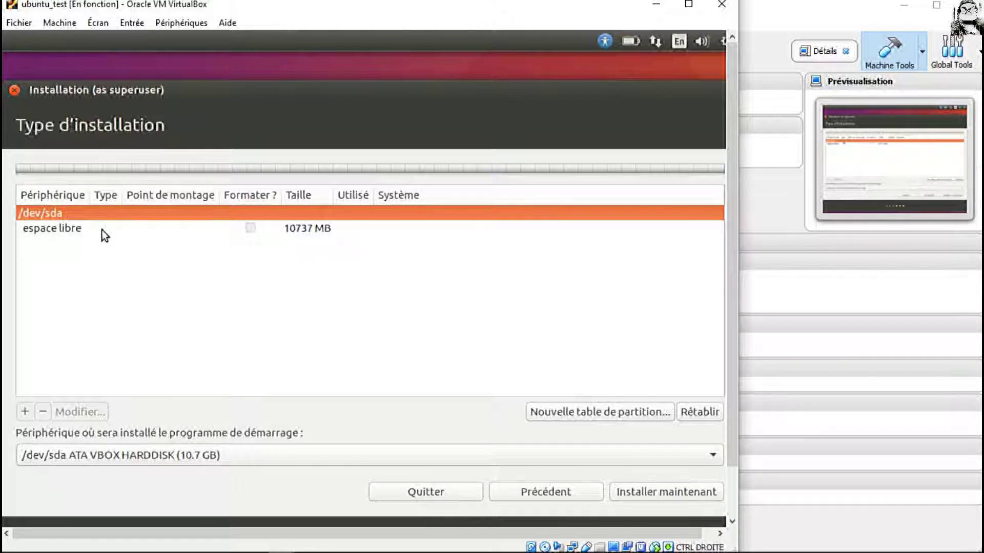
click(83, 230)
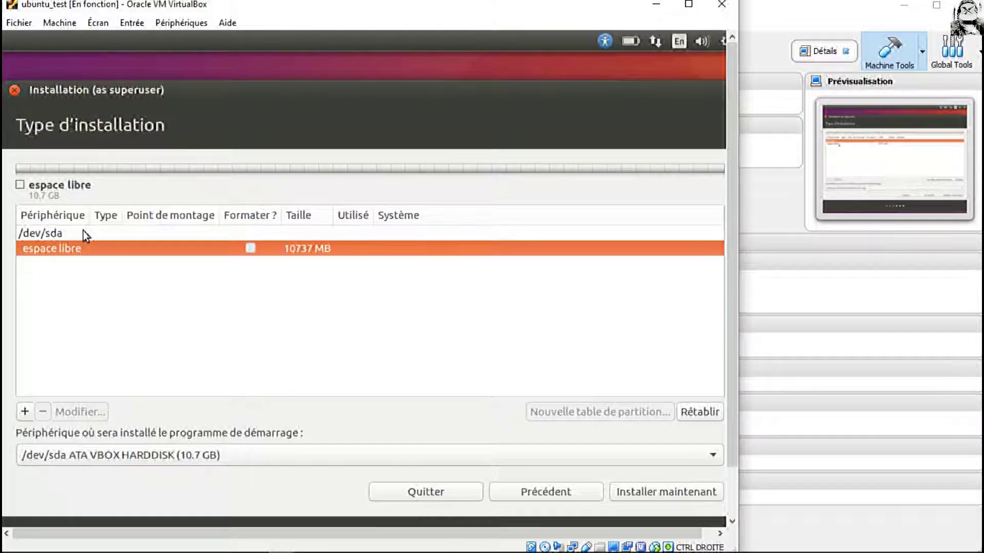
click(24, 413)
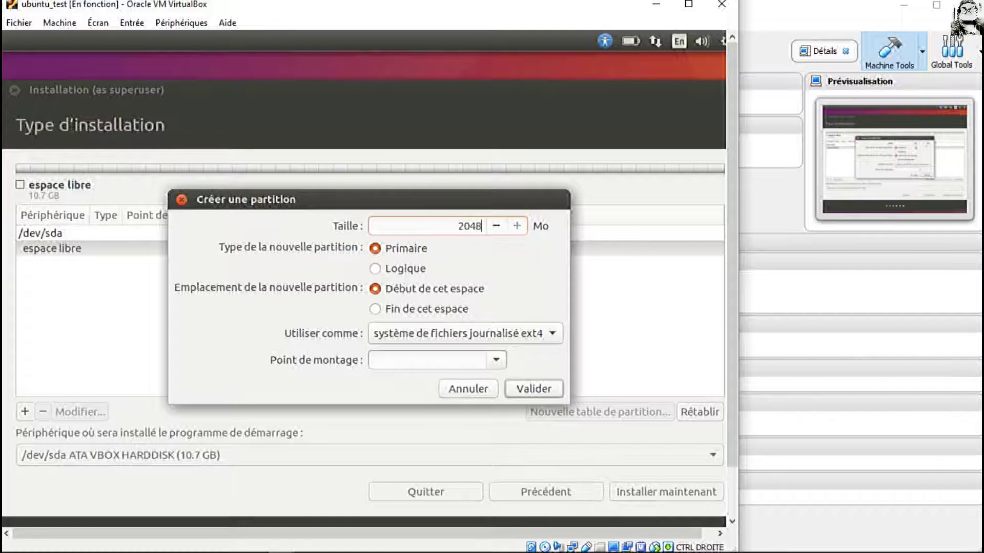
click(377, 270)
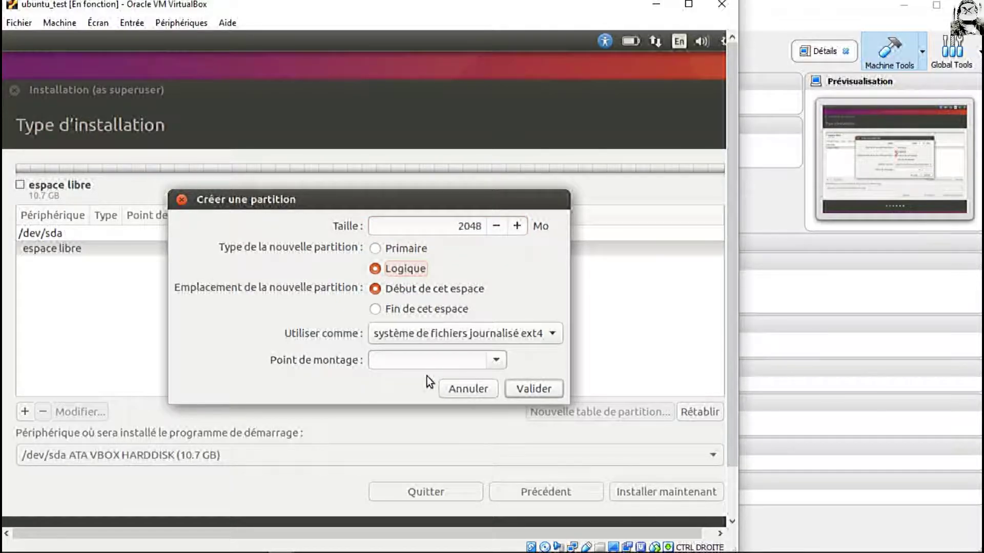
click(443, 334)
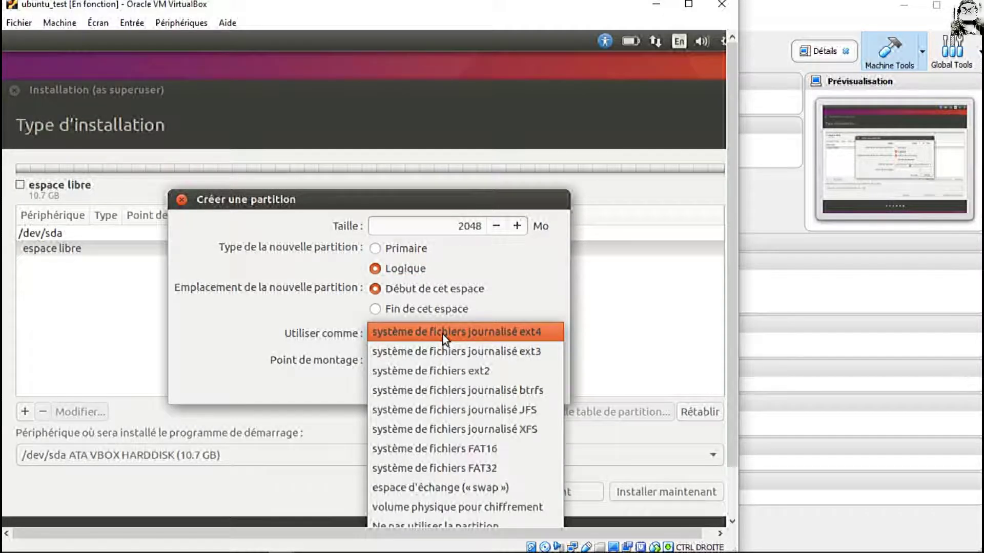
click(454, 488)
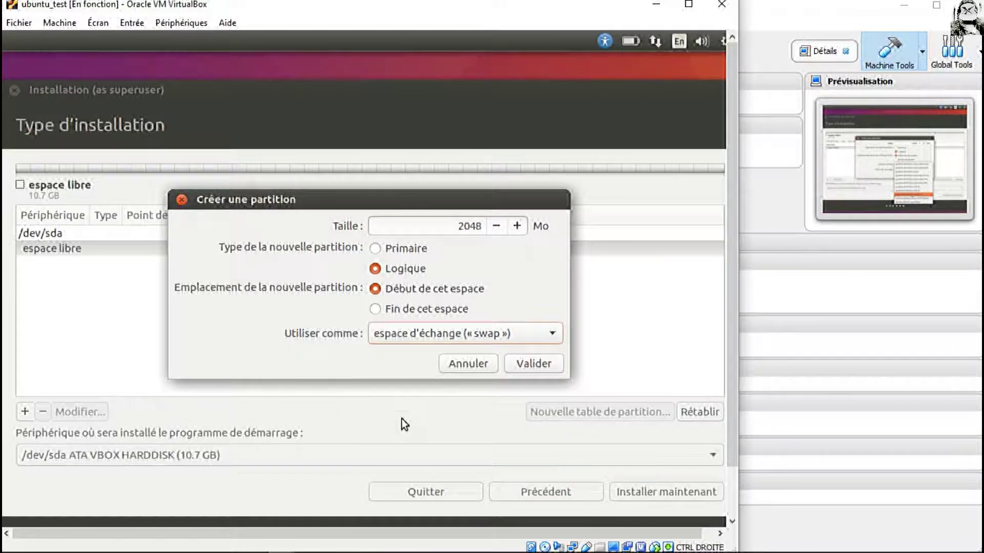
click(518, 365)
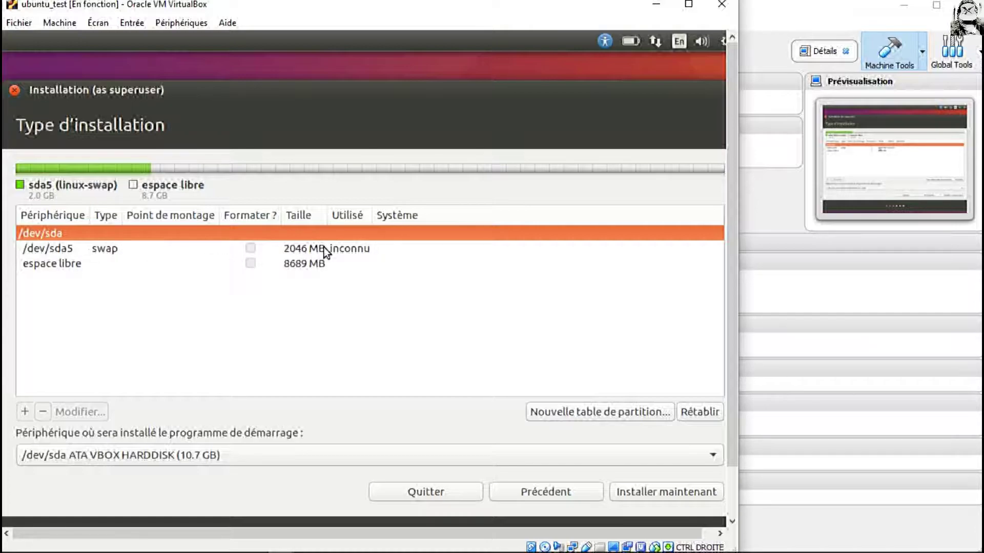
Create a primary journaling ext4 partition mounted at / that uses all of the remaining 8690 MB of free space
click(60, 264)
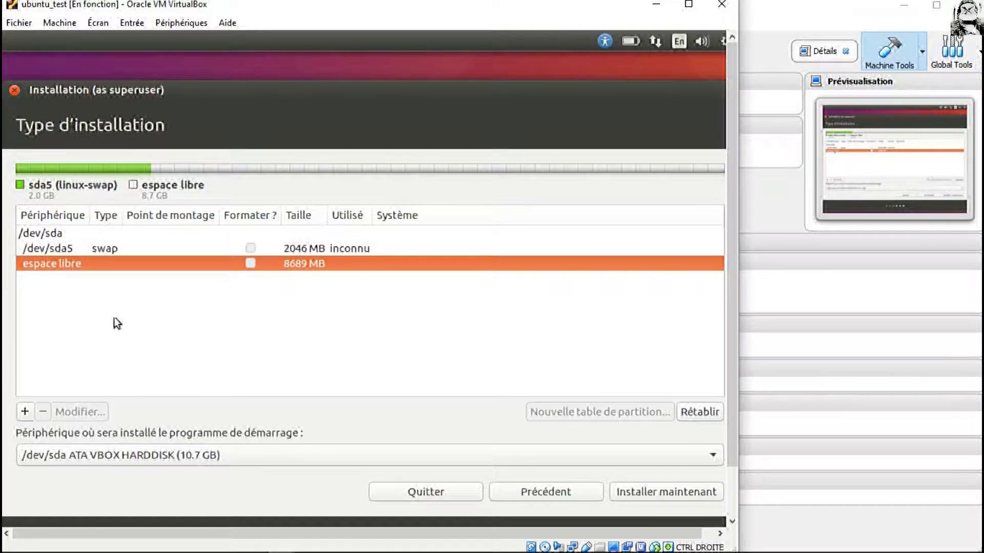
click(25, 414)
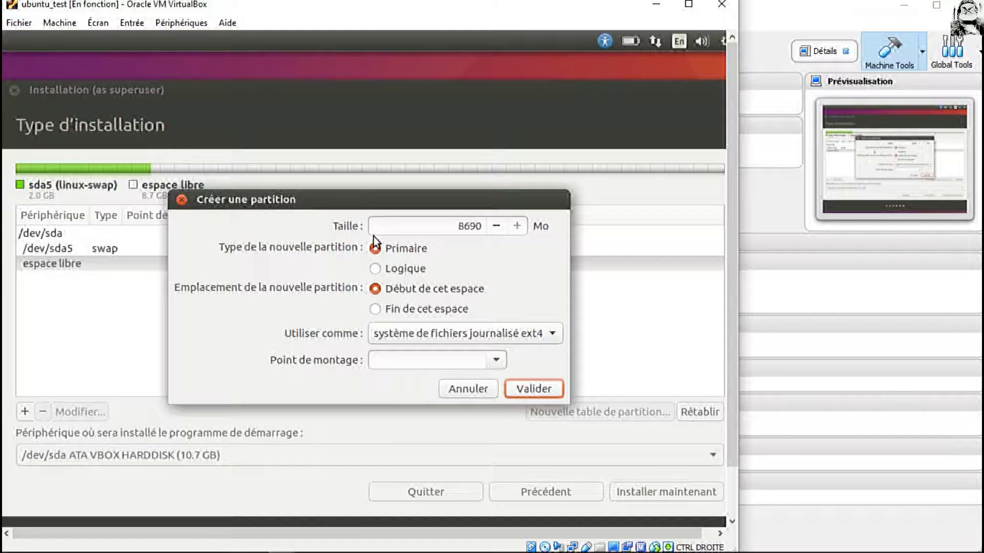
click(411, 337)
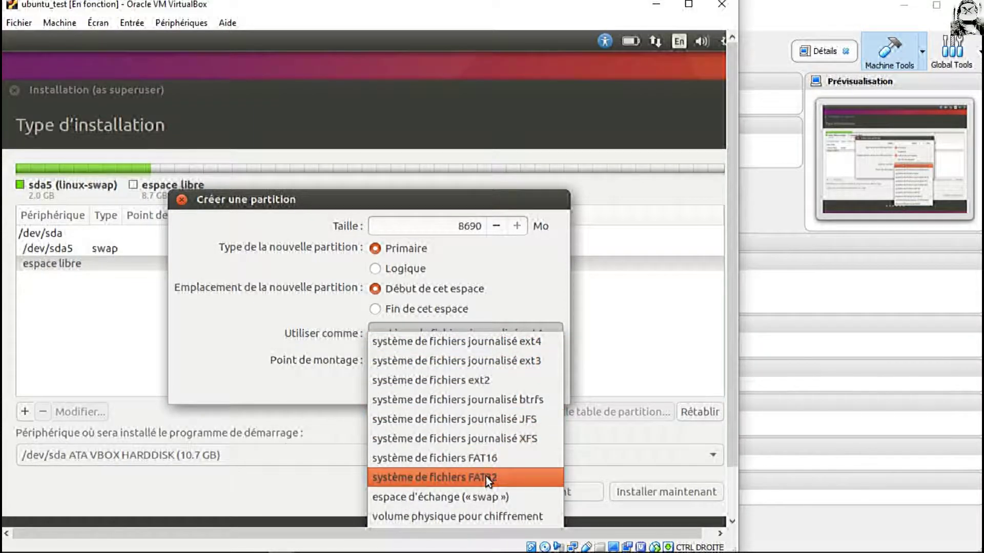
click(497, 343)
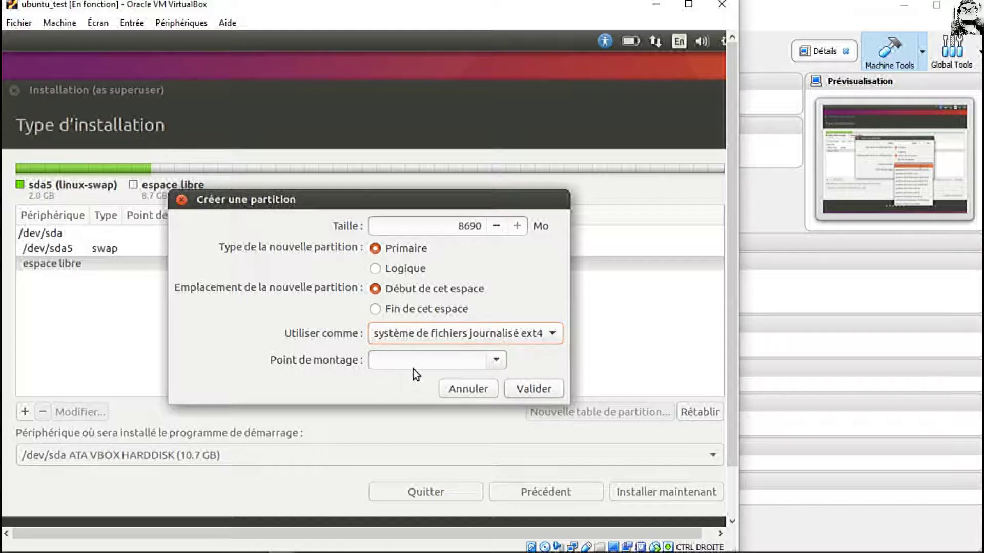
click(495, 360)
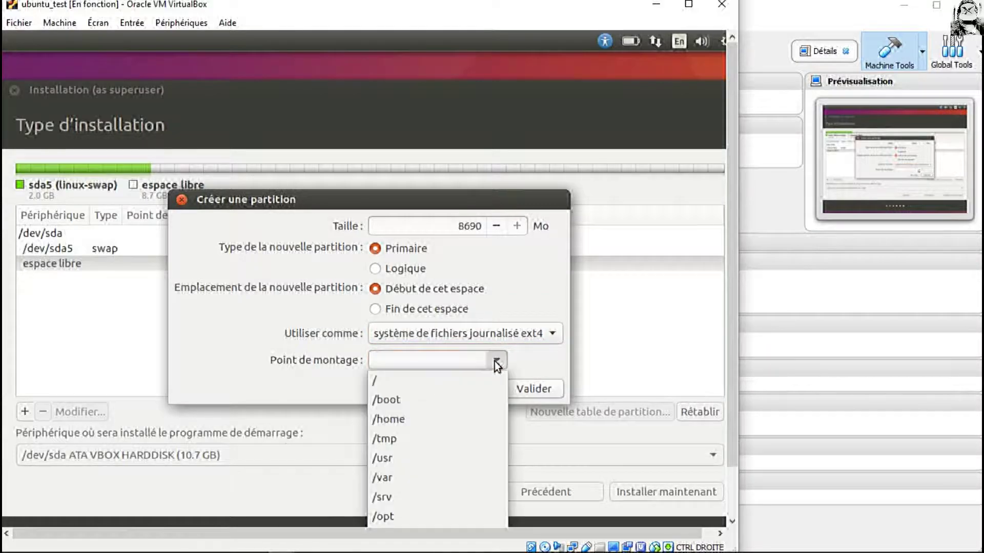
click(408, 380)
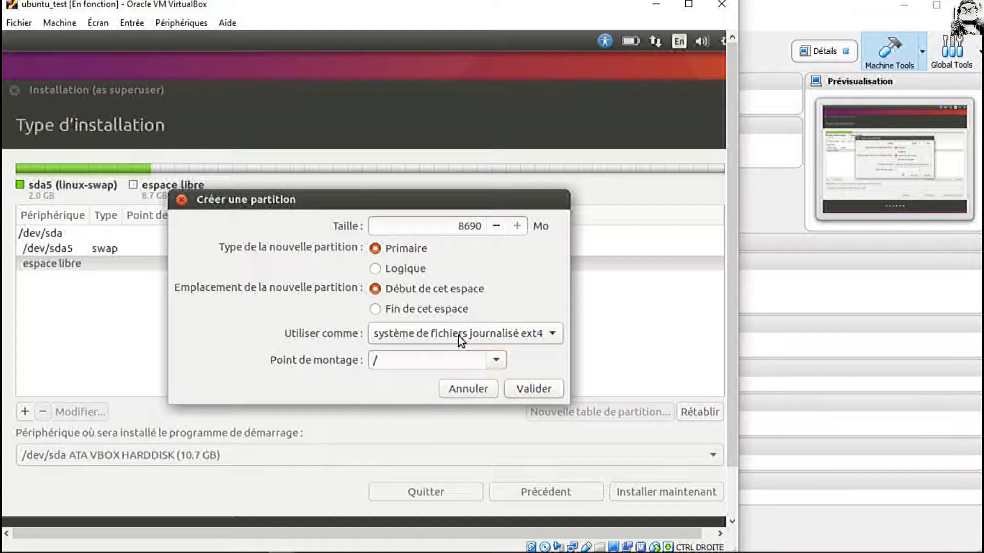
click(531, 389)
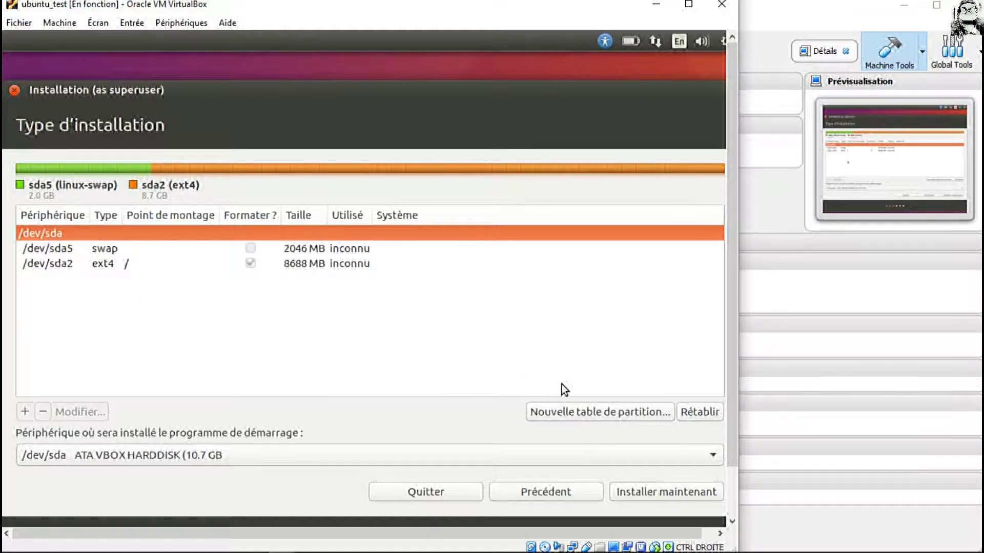
Write the partition changes to the disk and accept Dakar as location with the "Français - Français (variante)" keyboard layout
click(637, 497)
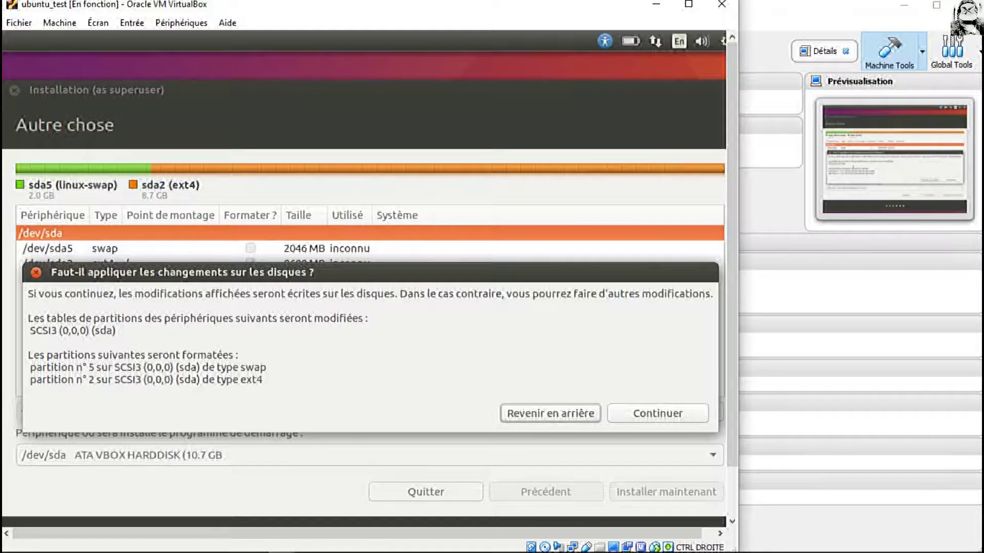
click(647, 412)
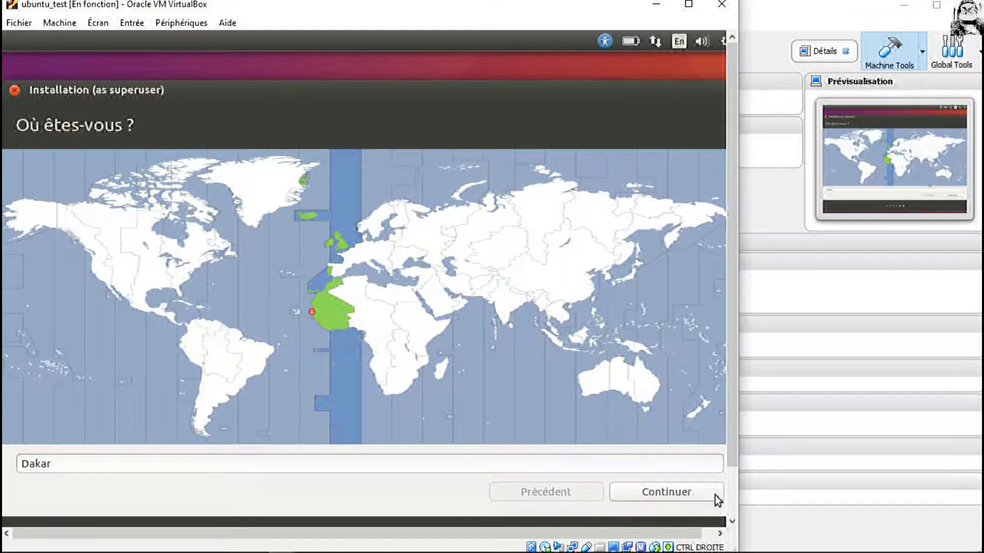
click(659, 496)
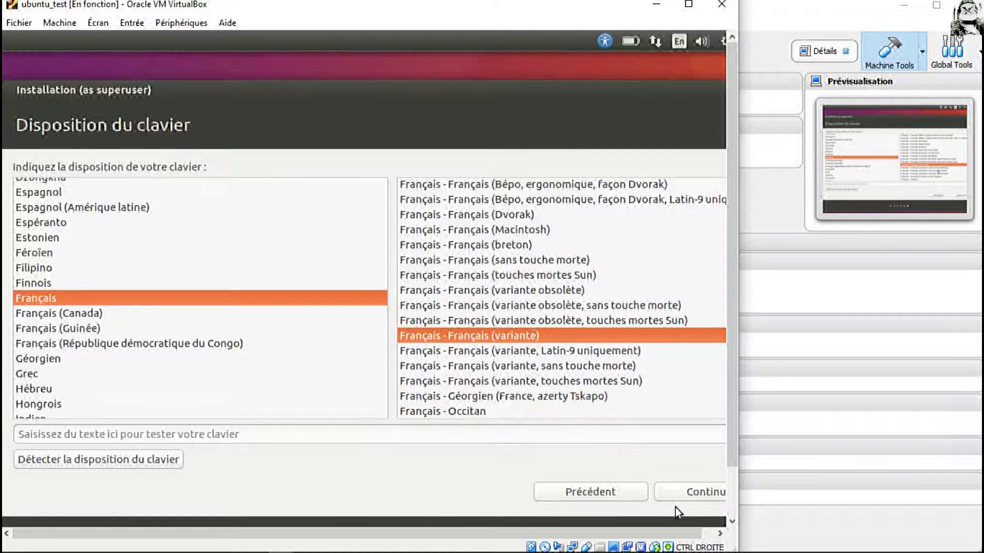
click(685, 498)
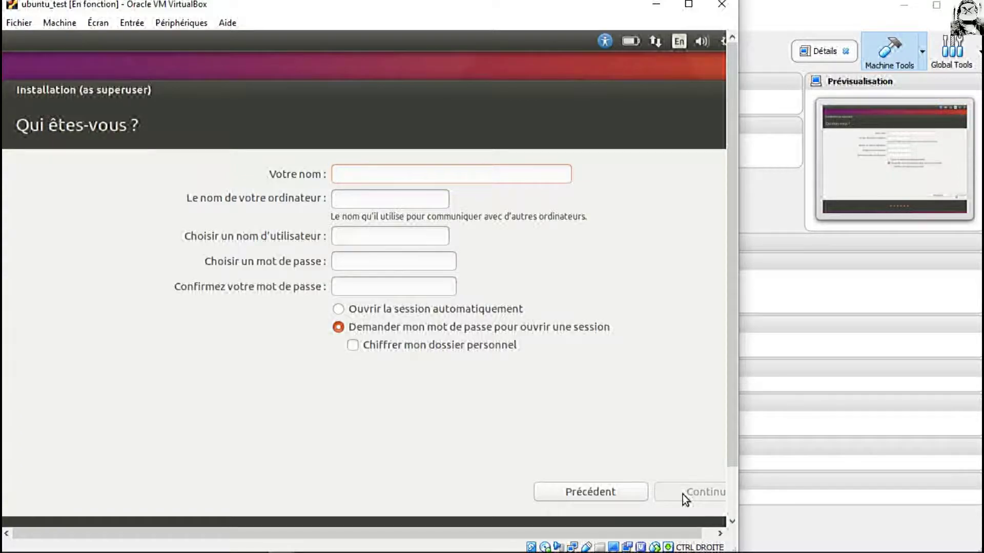
Enter the account owner's full name, in hyphenated form, on the user details page
text(s)
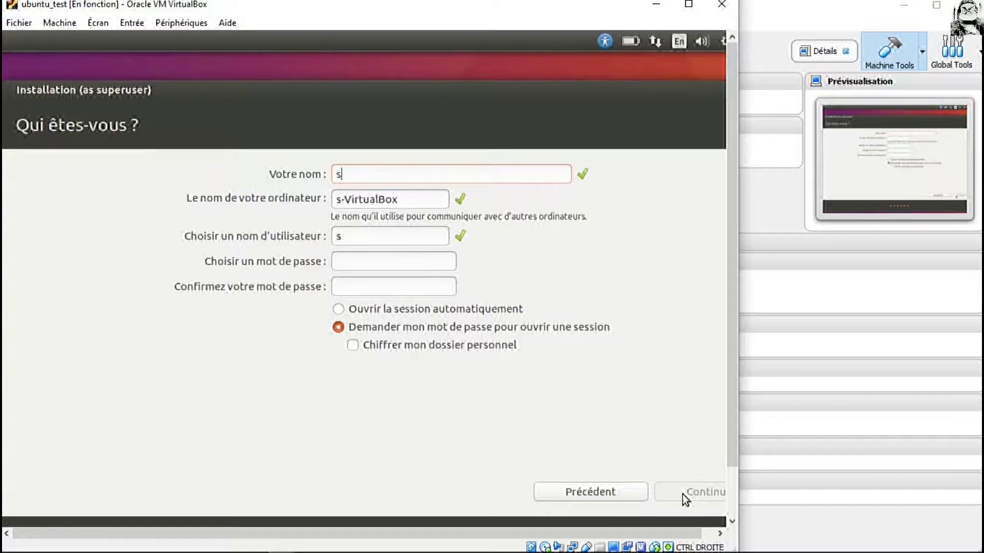
text(mone)
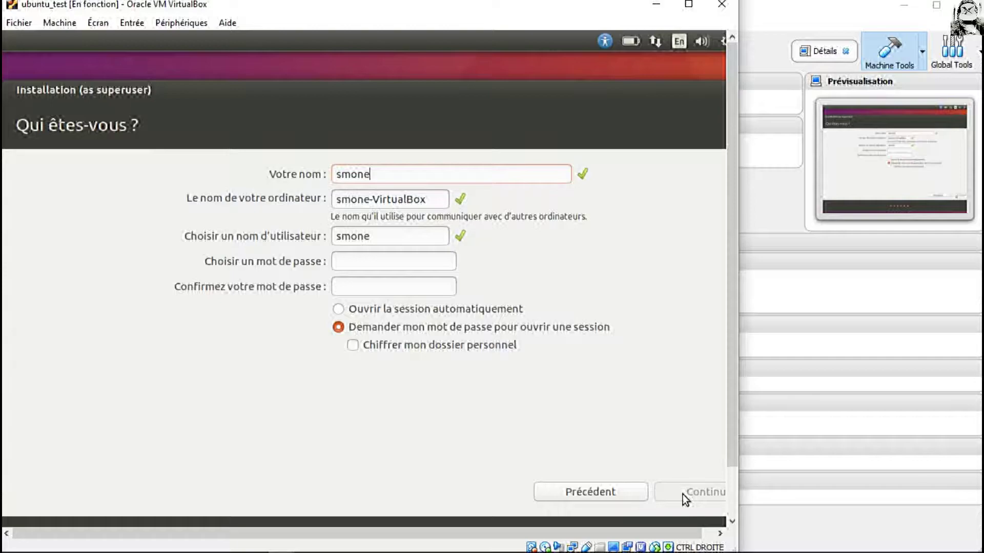
text(-s)
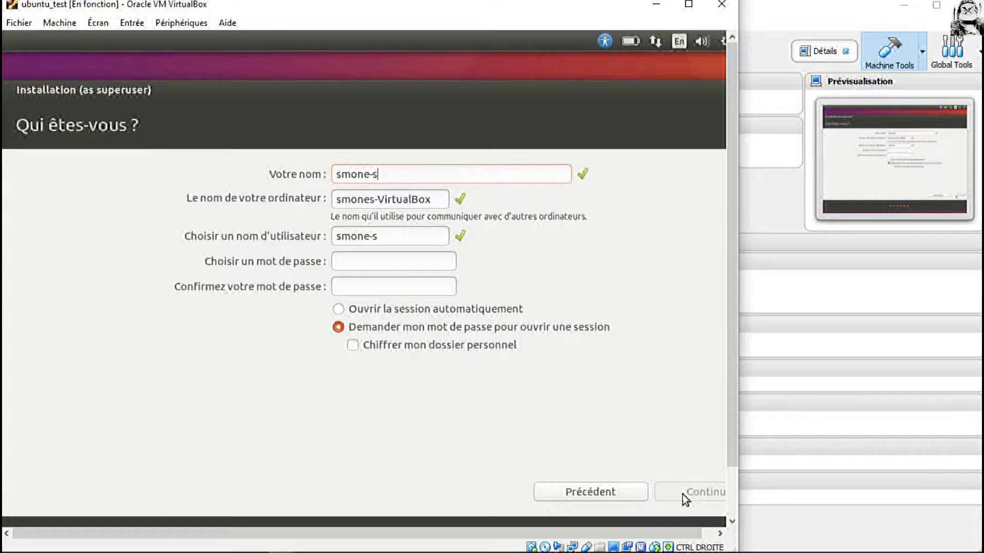
text(parrow)
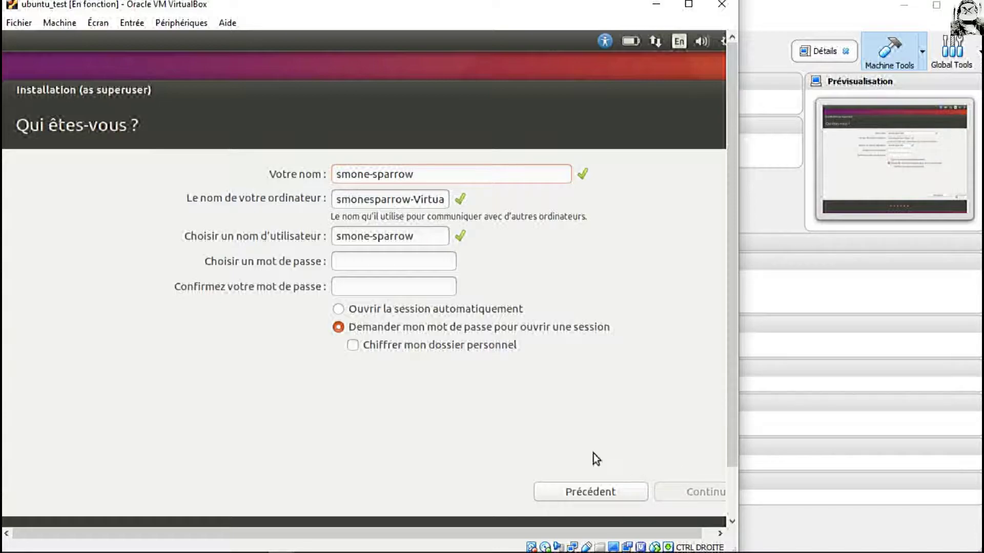
Shorten the computer name and the user name to the part before the hyphen, keeping the computer name's -VirtualBox suffix
click(416, 199)
click(413, 236)
key(BackSpace)
key(BackSpace)
key(BackSpace)
key(BackSpace)
key(BackSpace)
key(BackSpace)
key(BackSpace)
key(BackSpace)
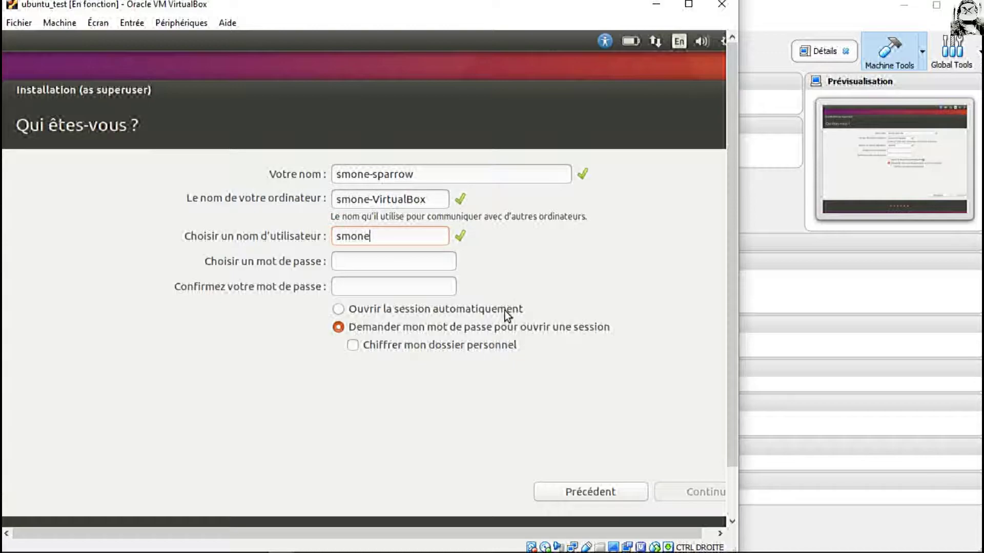
Enter and confirm the account password, require it for opening a session, and continue the installation
click(369, 262)
text(••••)
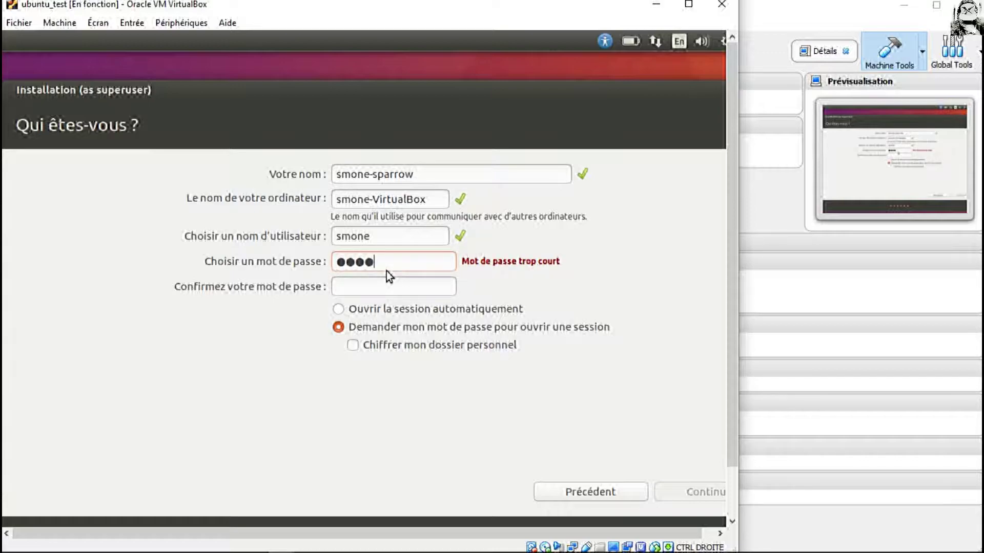
text(••)
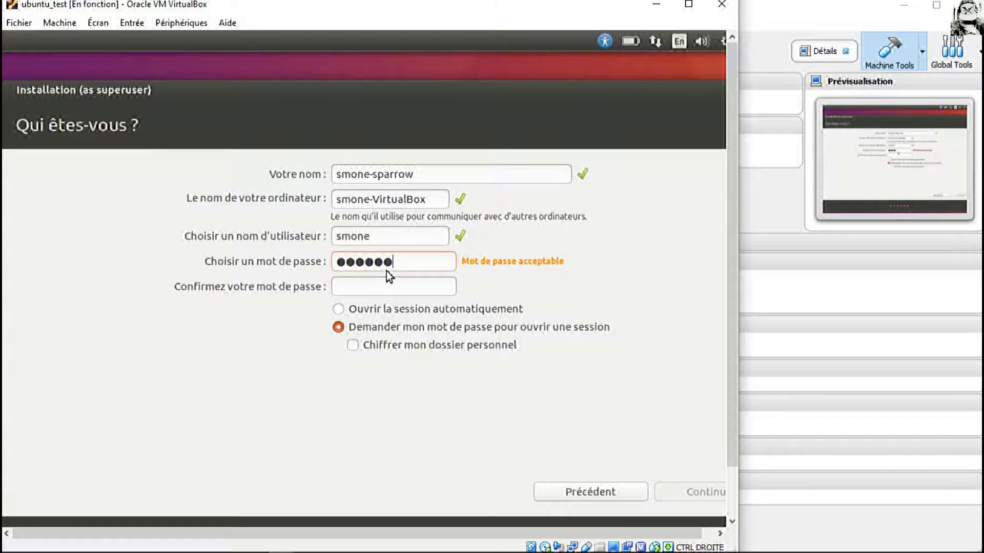
click(378, 290)
text(•••••••)
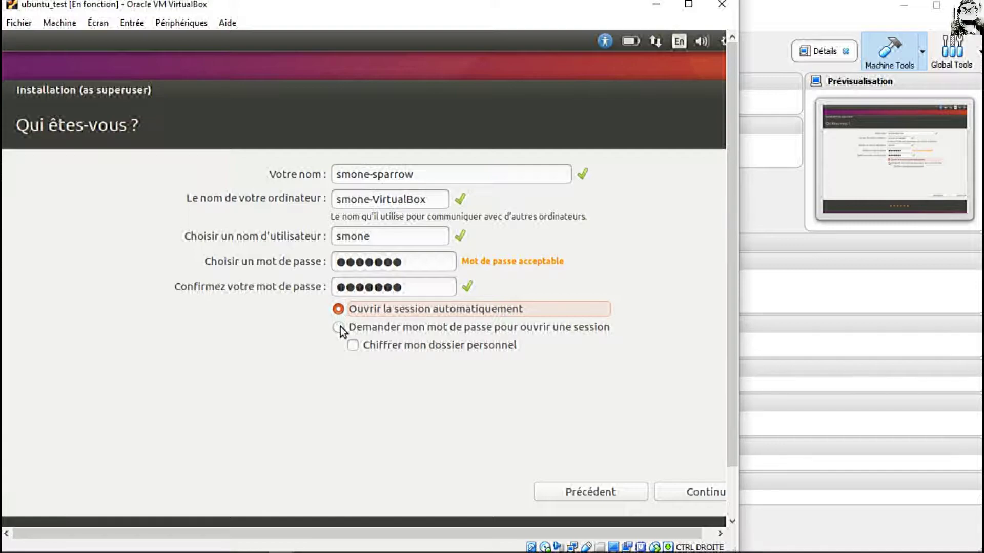
click(339, 326)
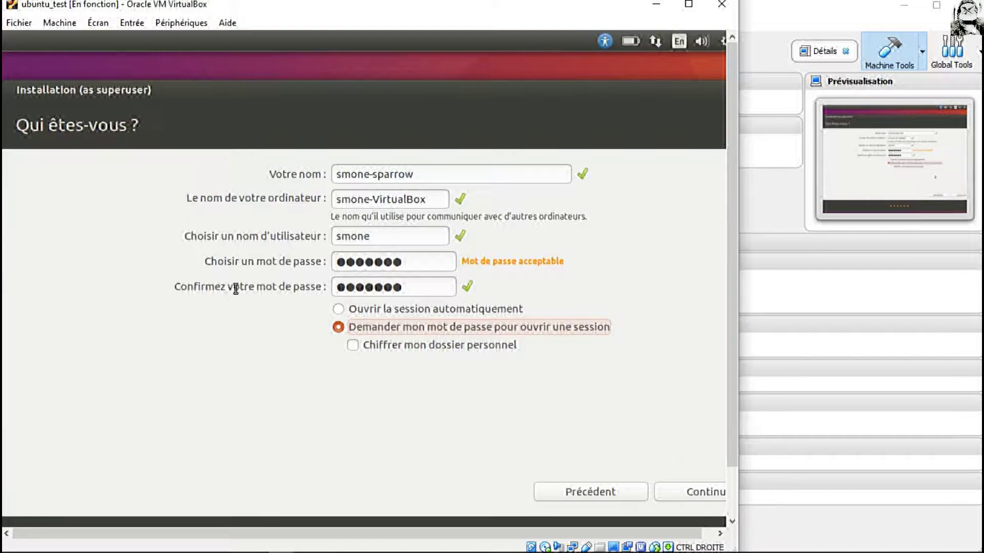
click(683, 497)
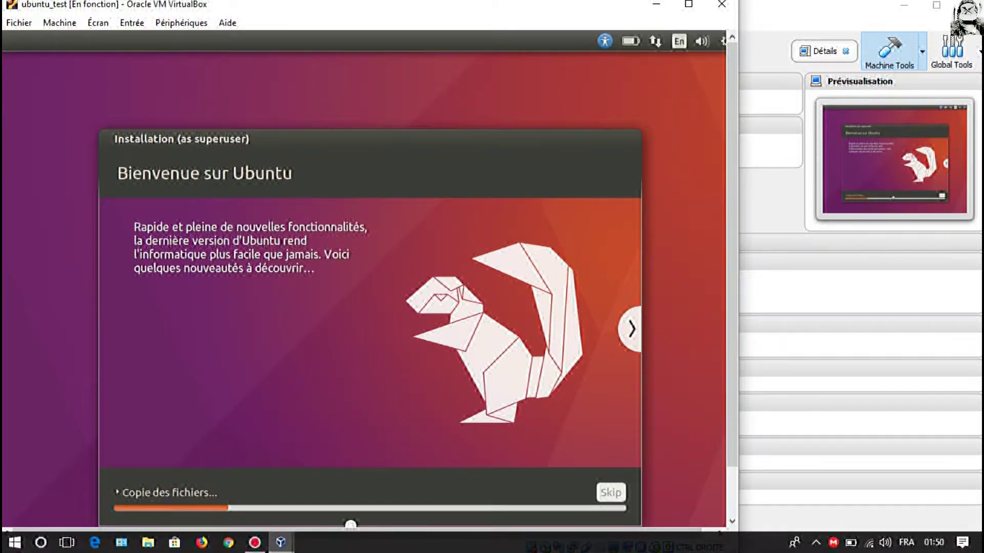
mouse_move(255, 543)
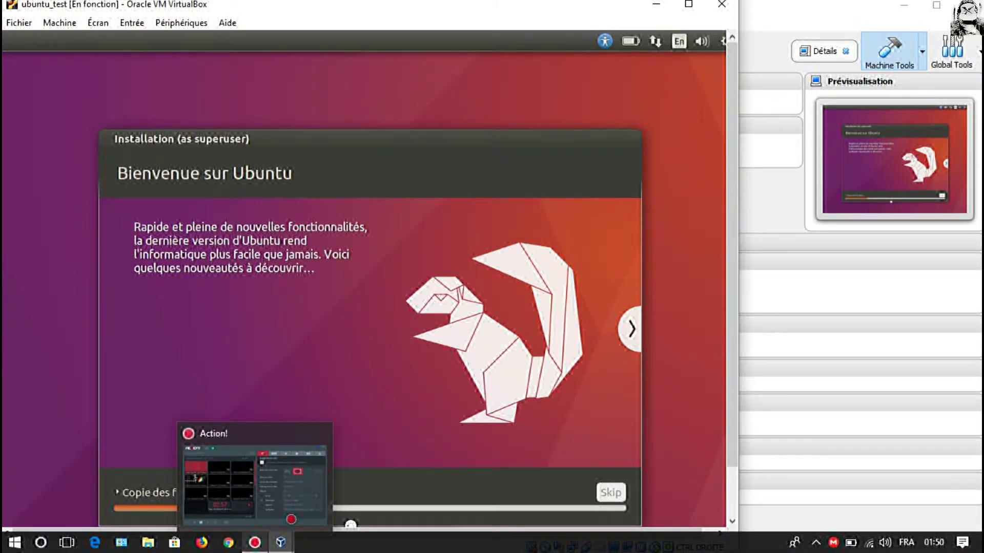
click(288, 511)
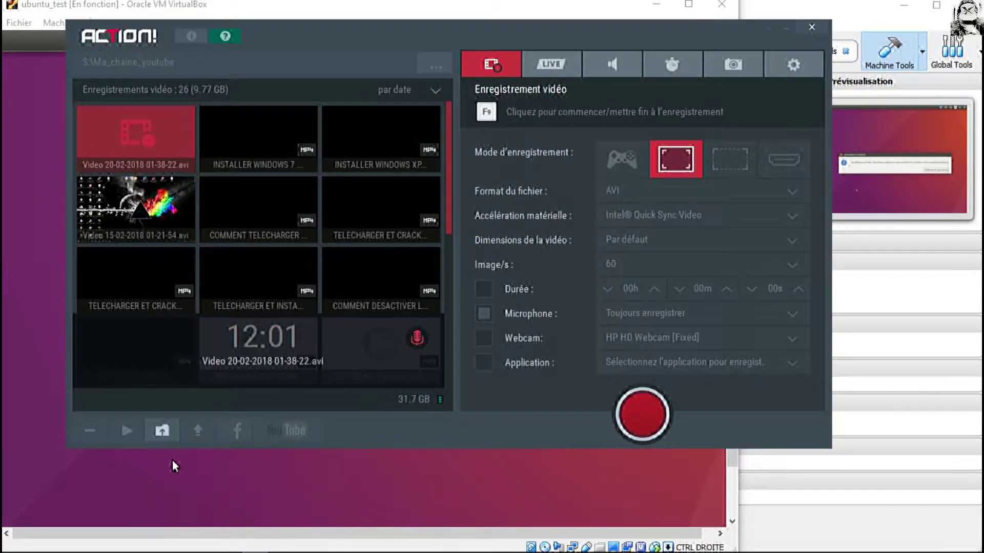
click(172, 460)
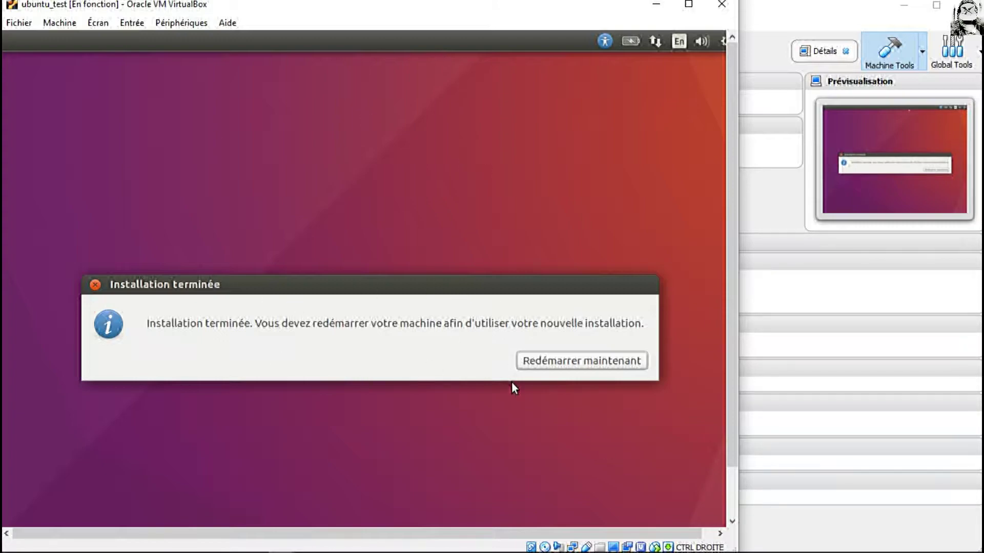
Restart the machine to complete the Ubuntu installation, and log in to the new session with the account password
click(574, 364)
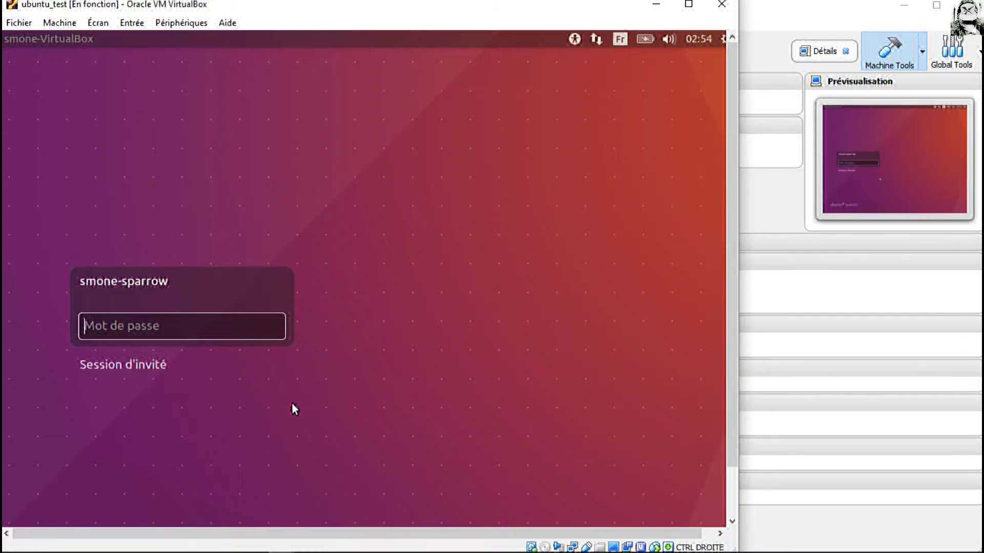
text(ss)
key(BackSpace)
key(BackSpace)
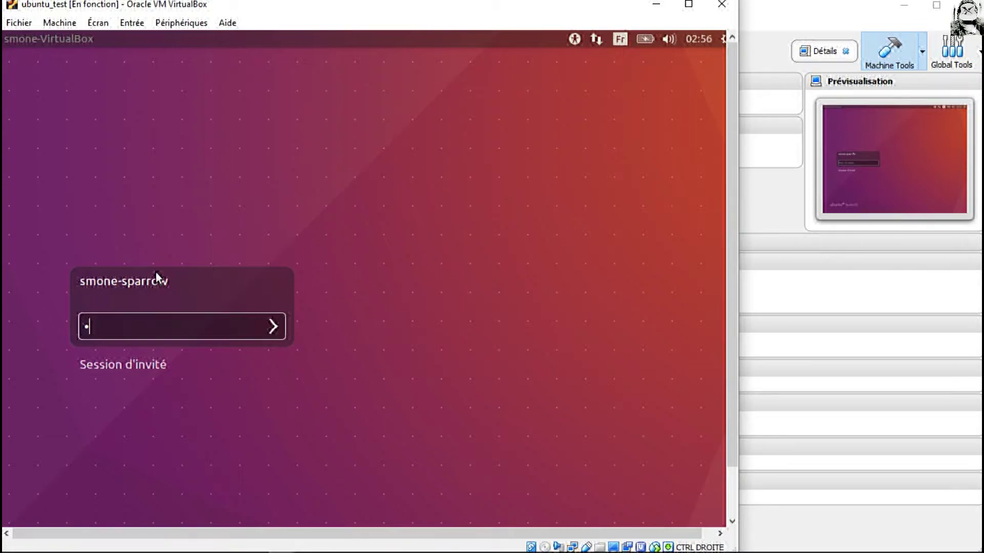
key(BackSpace)
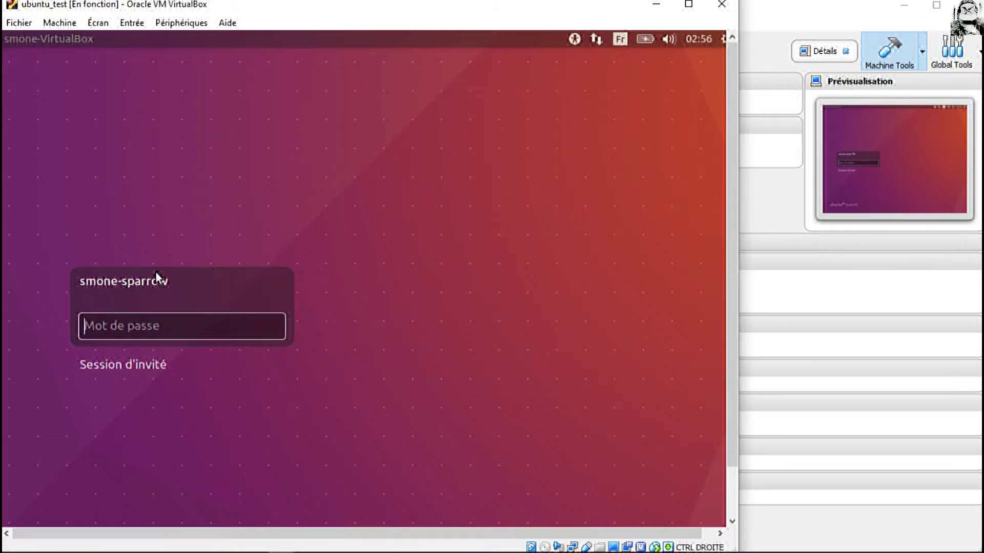
text(•••••••)
key(Return)
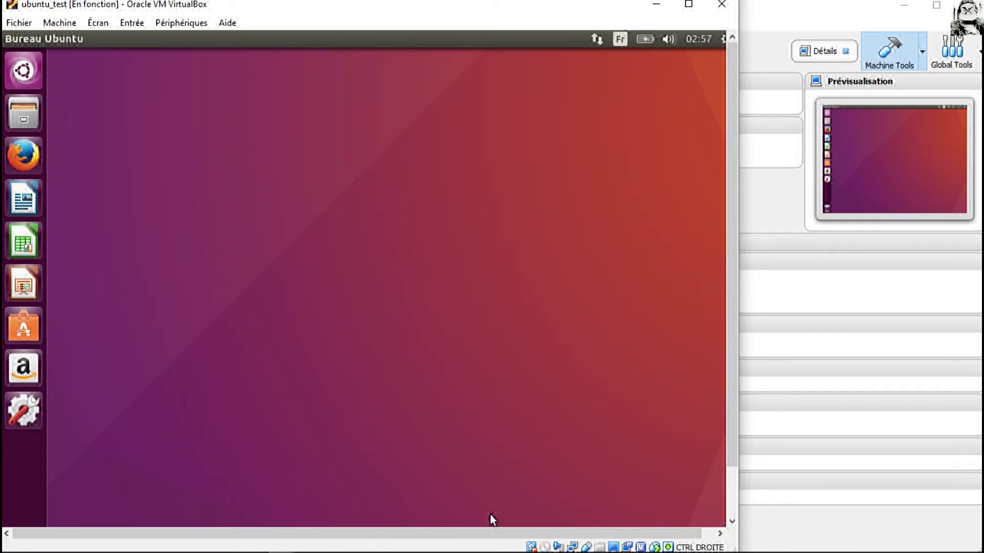
Maximize the ubuntu_test machine window and switch its display to scaled mode (Mode mise à l'échelle)
click(688, 4)
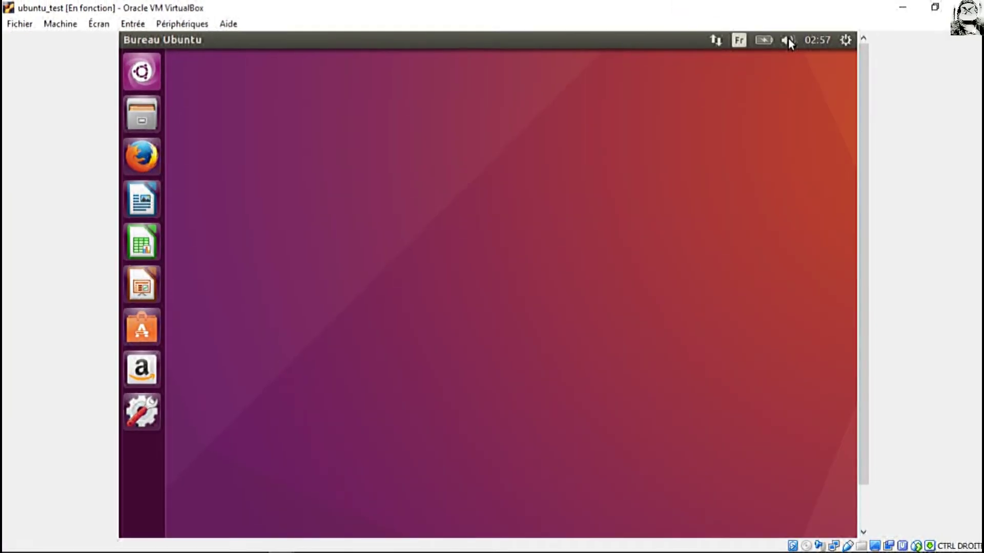
click(99, 24)
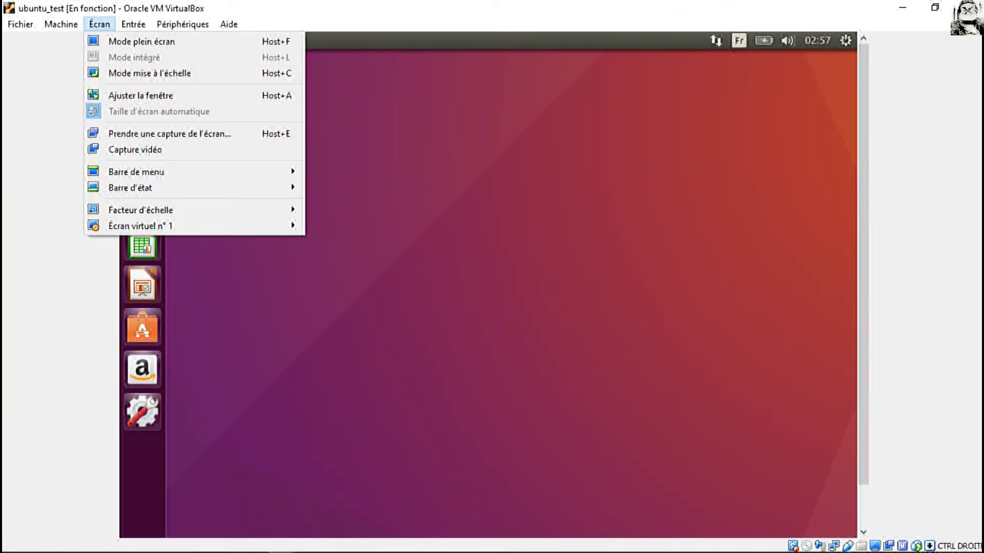
click(149, 73)
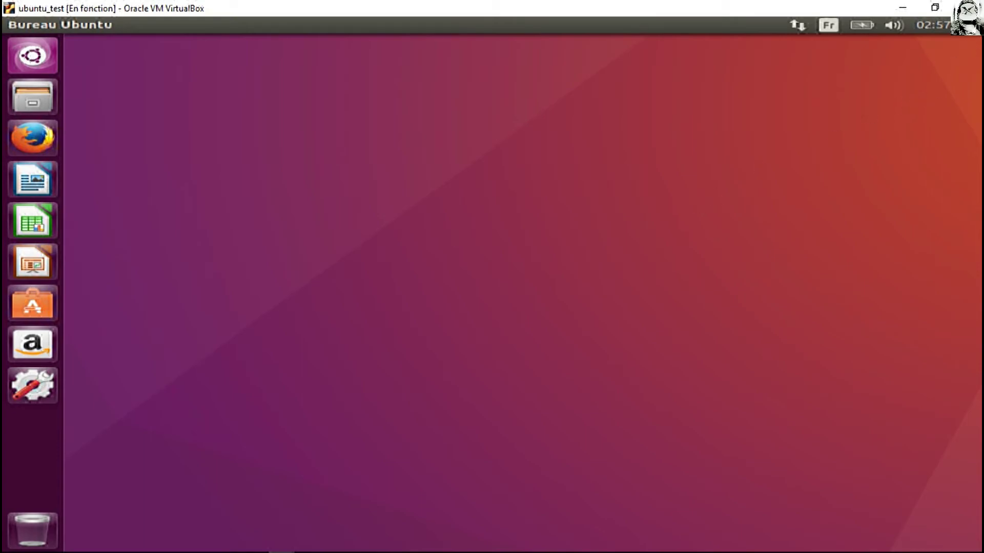
Examine the Ubuntu desktop's session and shutdown options and its sound volume controls
click(968, 24)
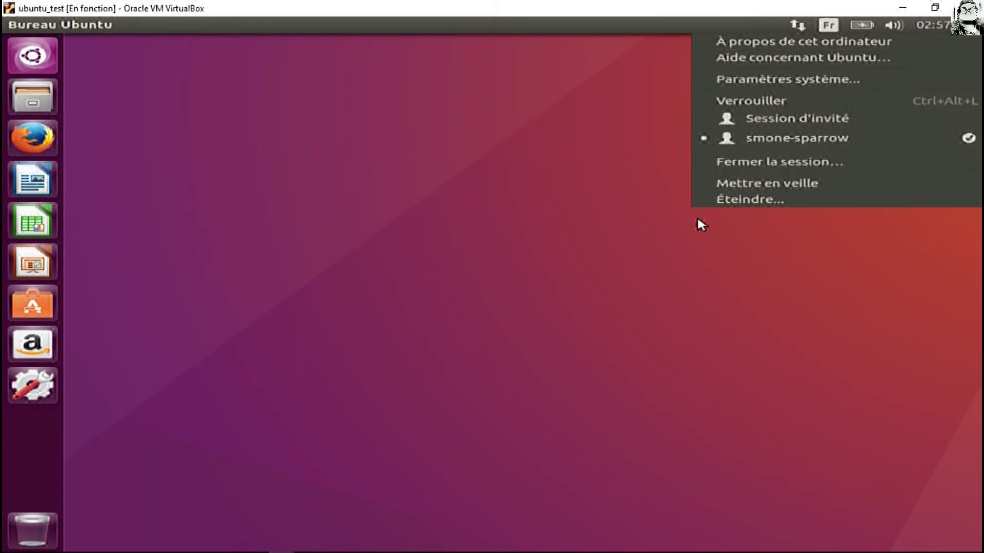
click(616, 229)
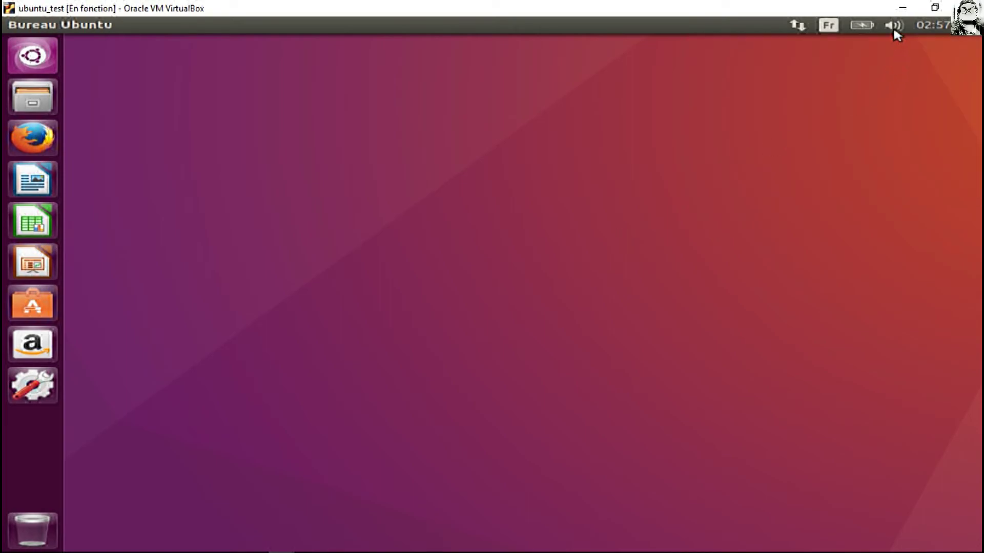
click(893, 29)
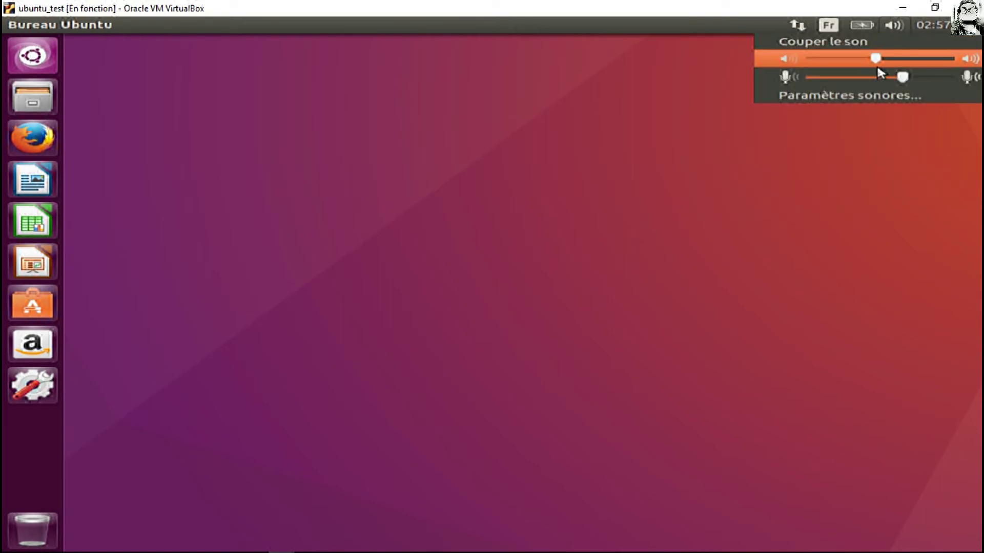
click(894, 60)
click(647, 184)
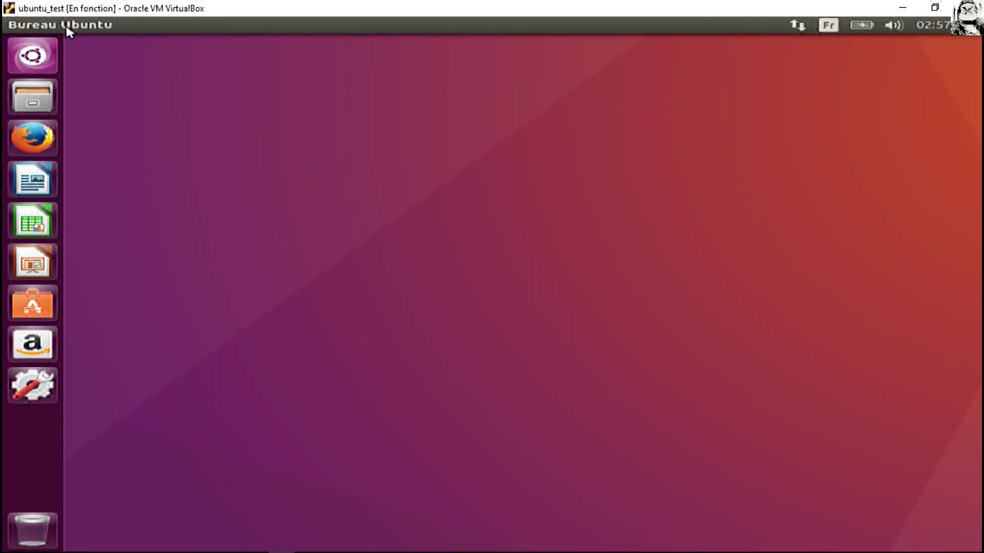
Show the Ubuntu computer search and launch the Firefox browser
click(32, 56)
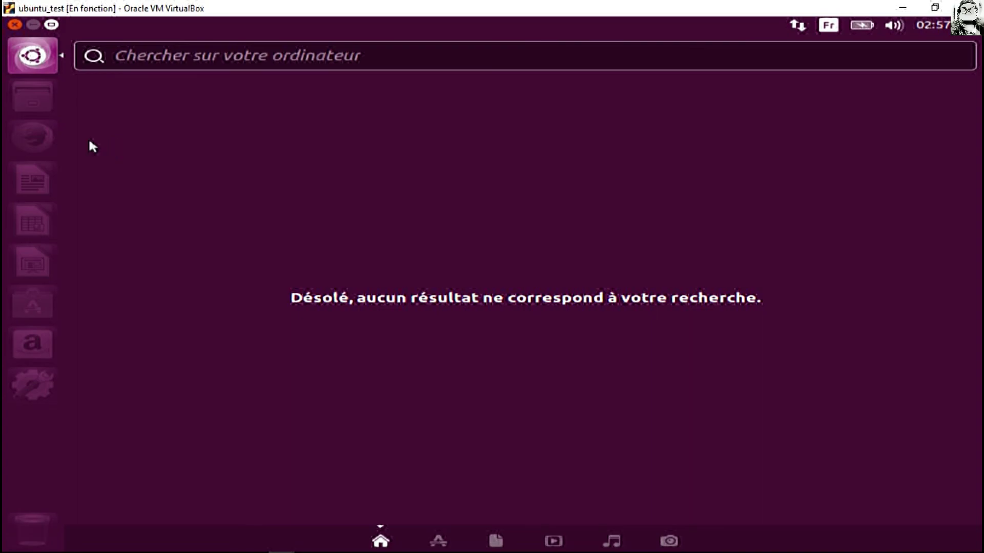
click(38, 127)
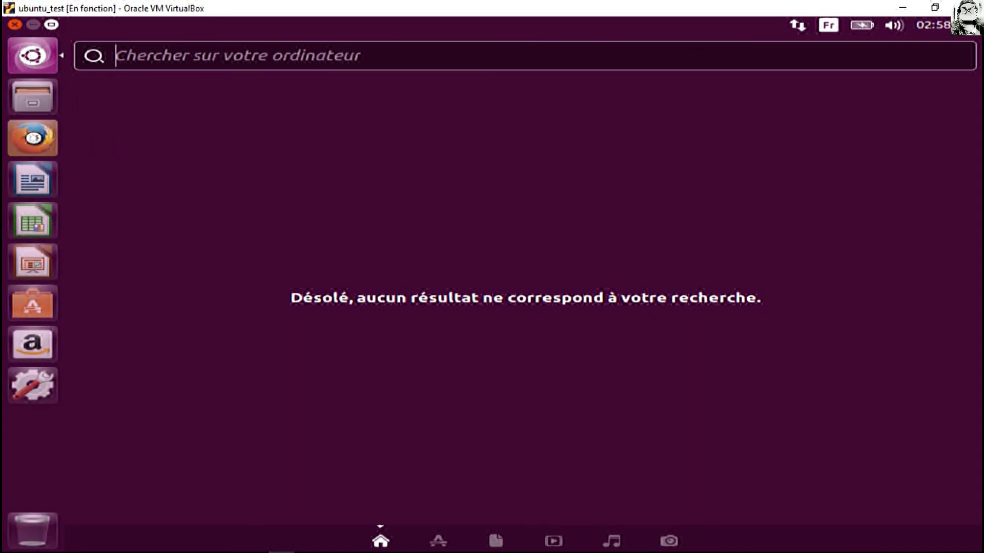